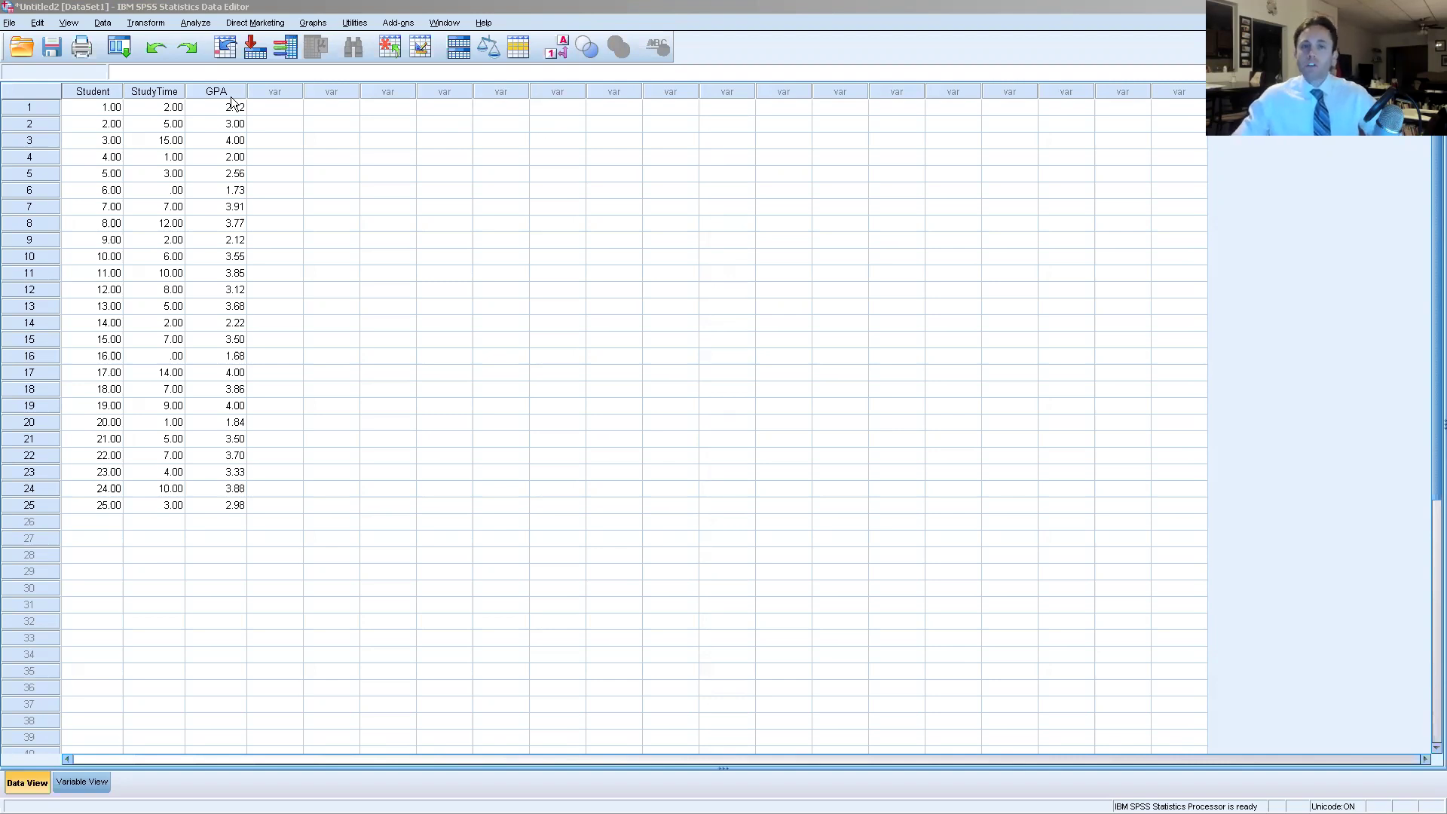
# Start a linear regression with GPA as dependent and StudyTime as independent variable
pyautogui.click(206, 25)
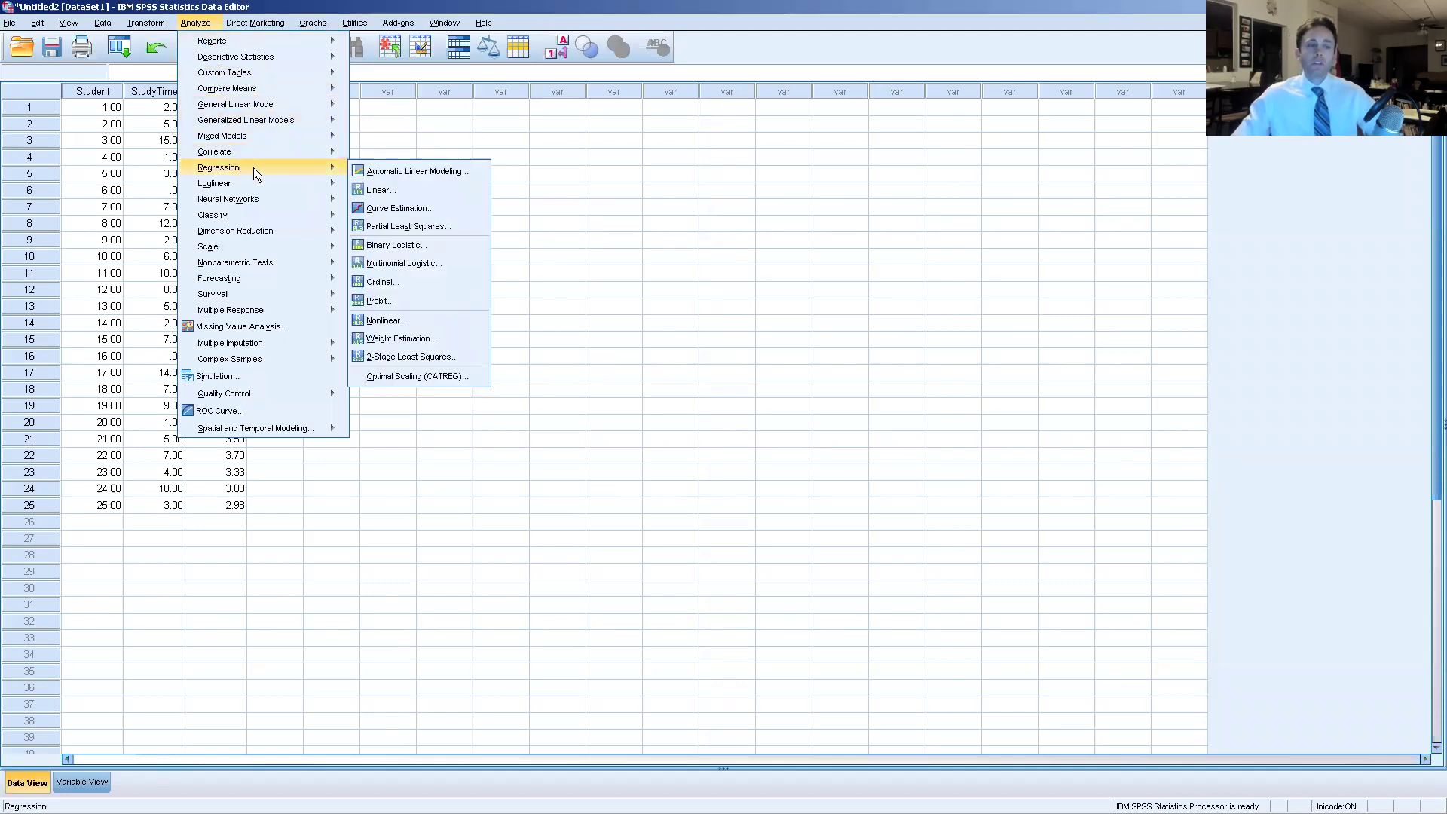
pyautogui.moveTo(275, 153)
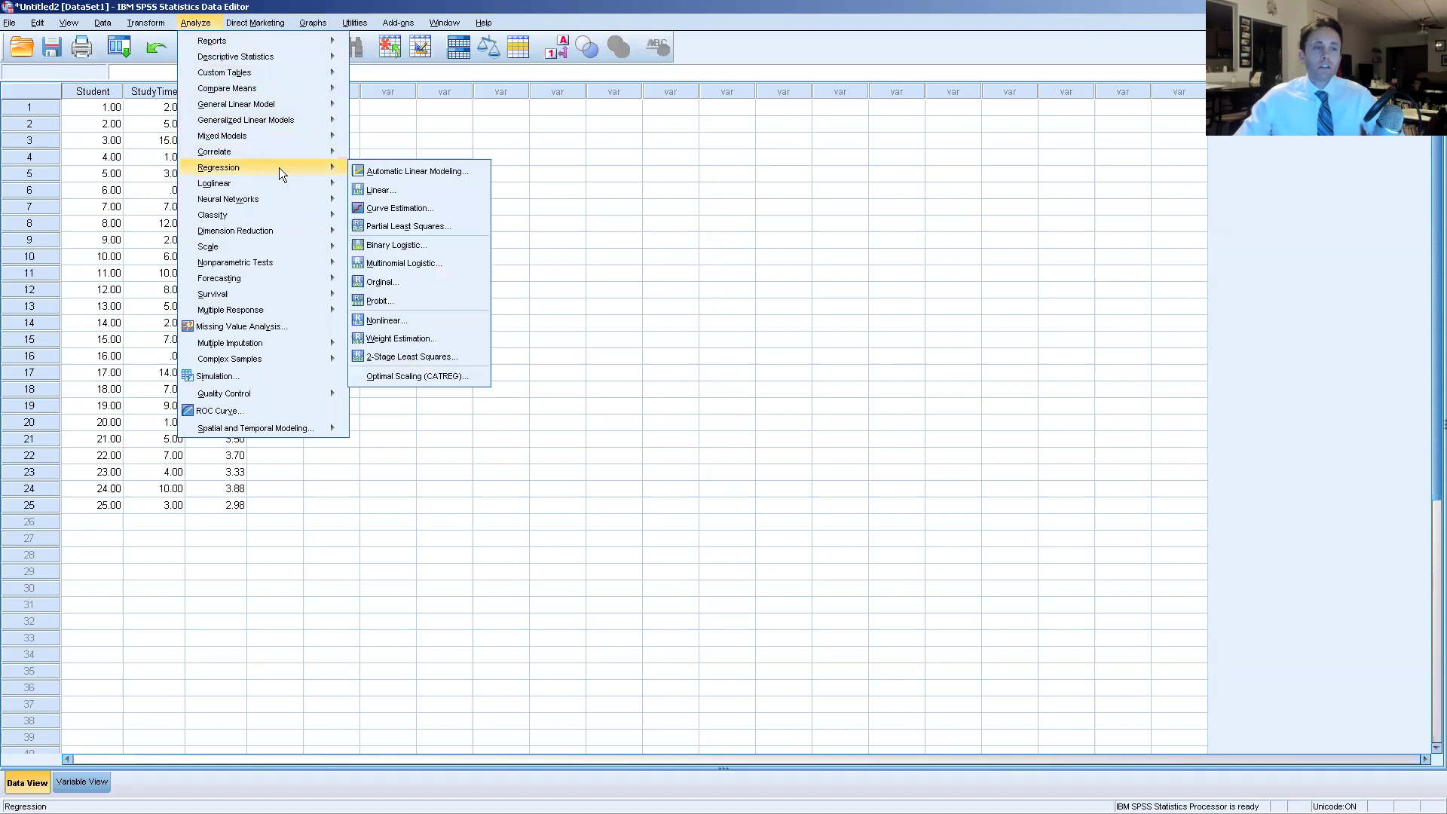
pyautogui.click(367, 185)
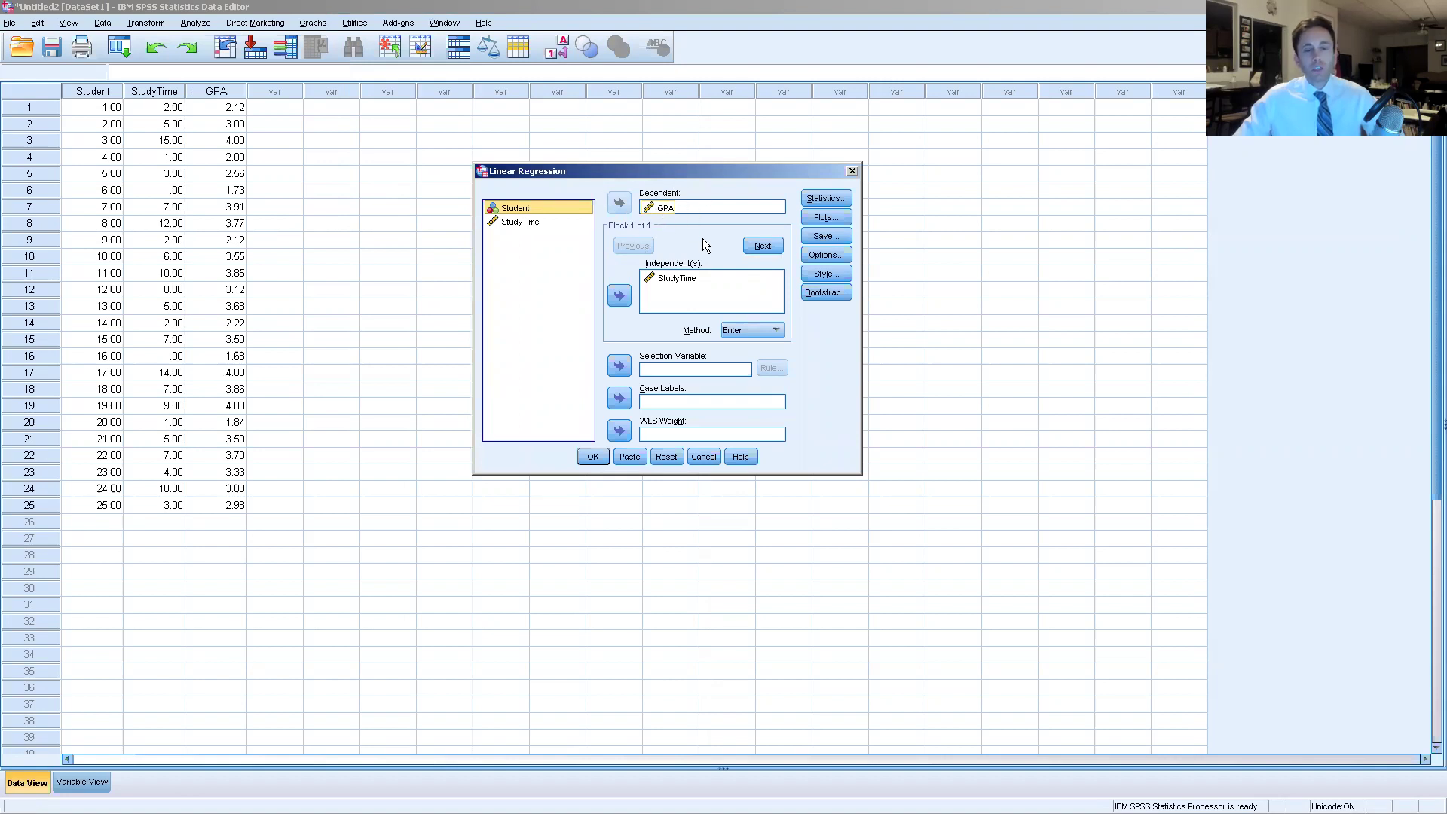
pyautogui.click(709, 279)
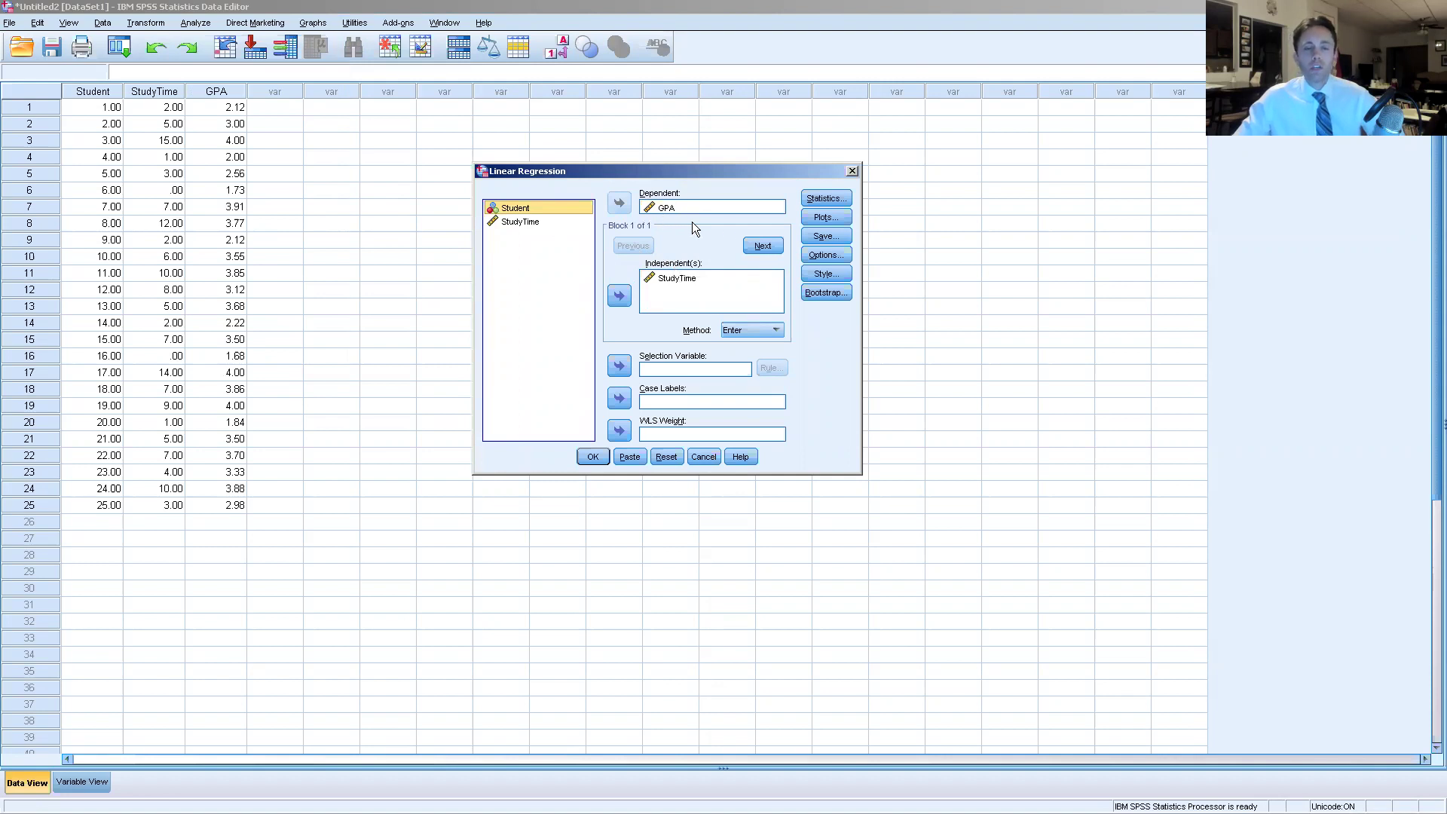
# Enable estimates, 95% confidence intervals, model fit and descriptives in regression Statistics
pyautogui.click(821, 198)
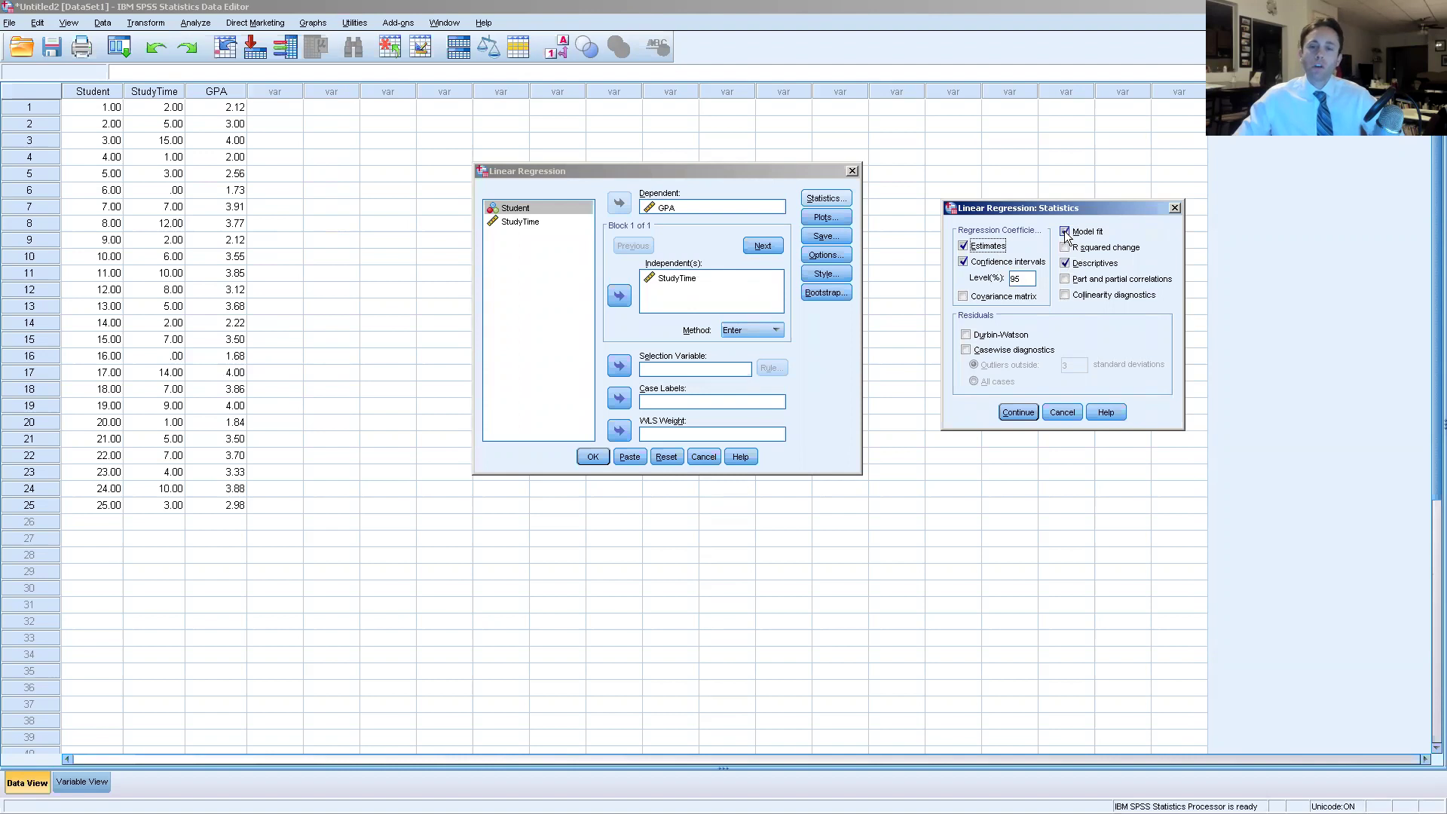
# Request a ZRESID vs ZPRED plot, residual histogram and normal probability plot
pyautogui.click(1017, 411)
pyautogui.click(826, 217)
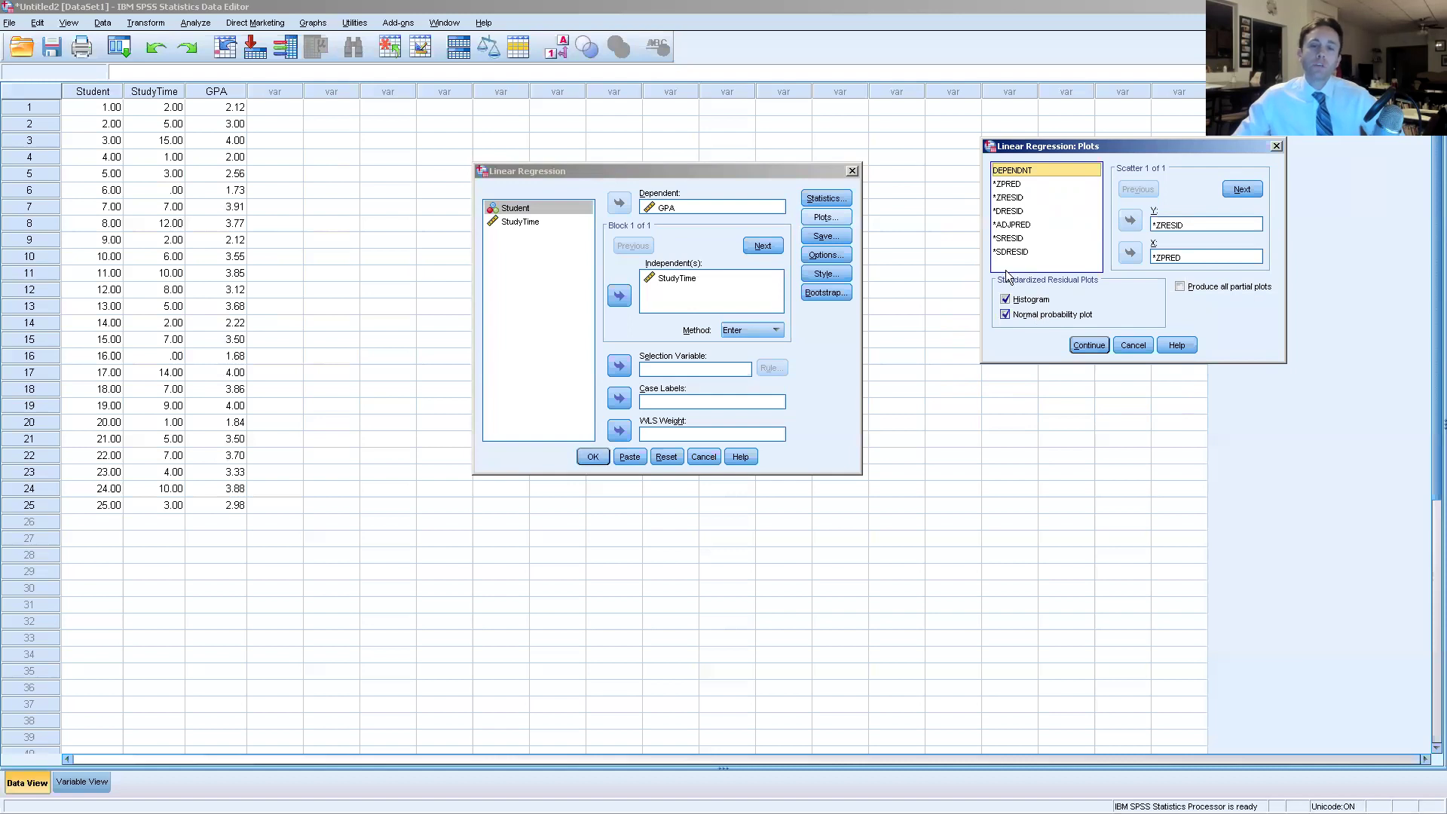
pyautogui.click(1087, 345)
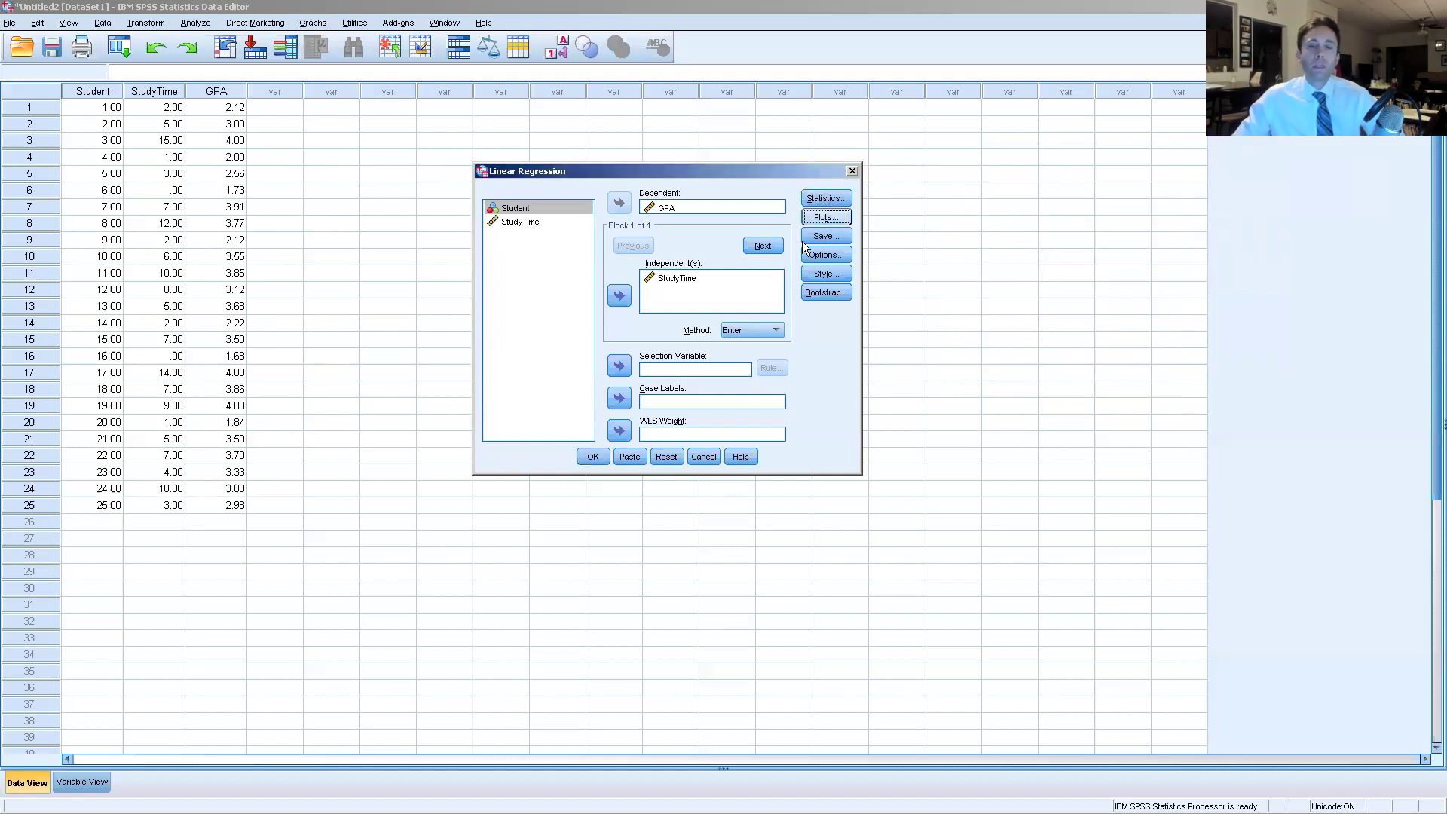
# Run the regression and maximize the Output Viewer showing descriptives and correlations
pyautogui.click(592, 458)
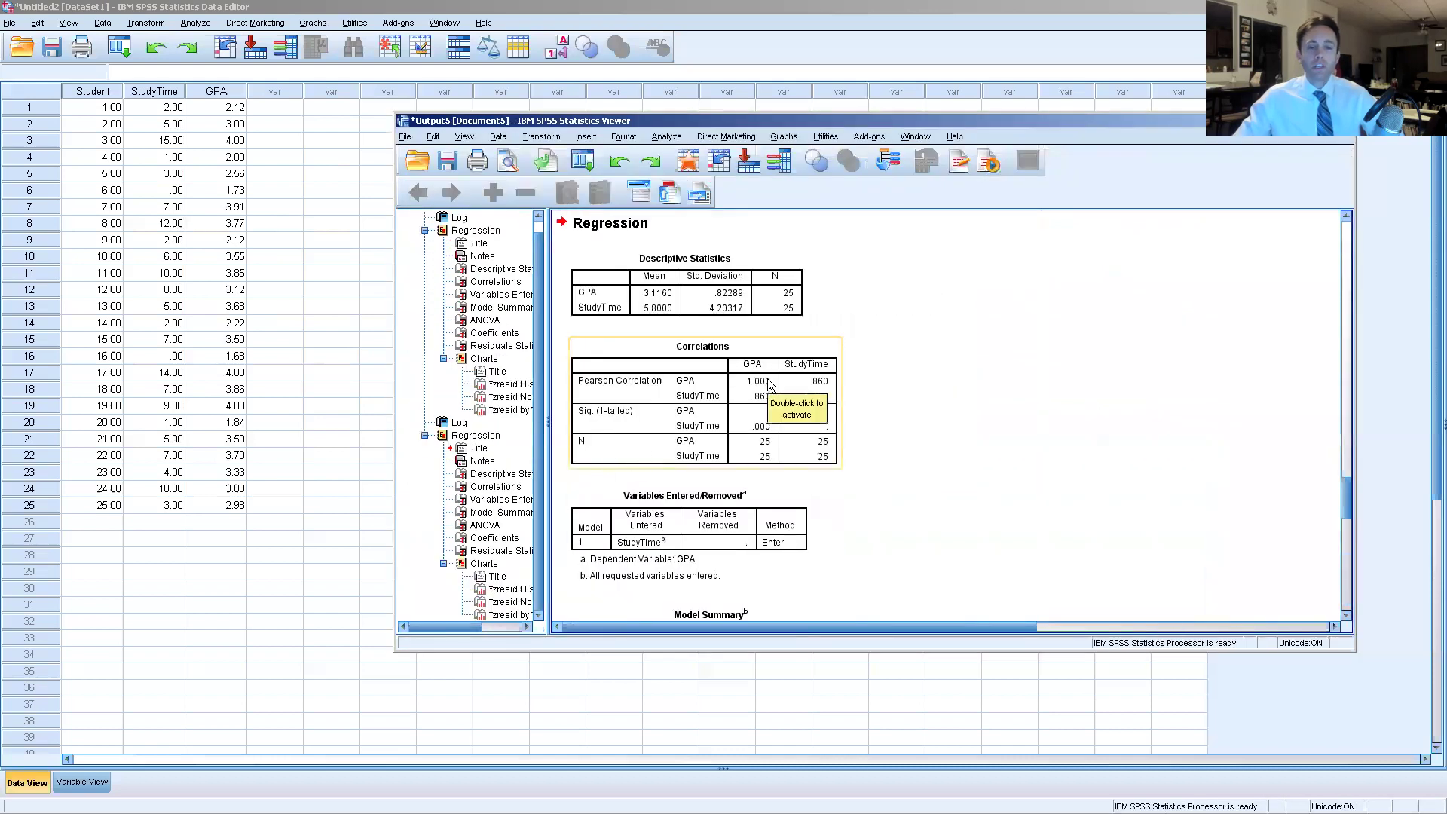
pyautogui.doubleClick(695, 121)
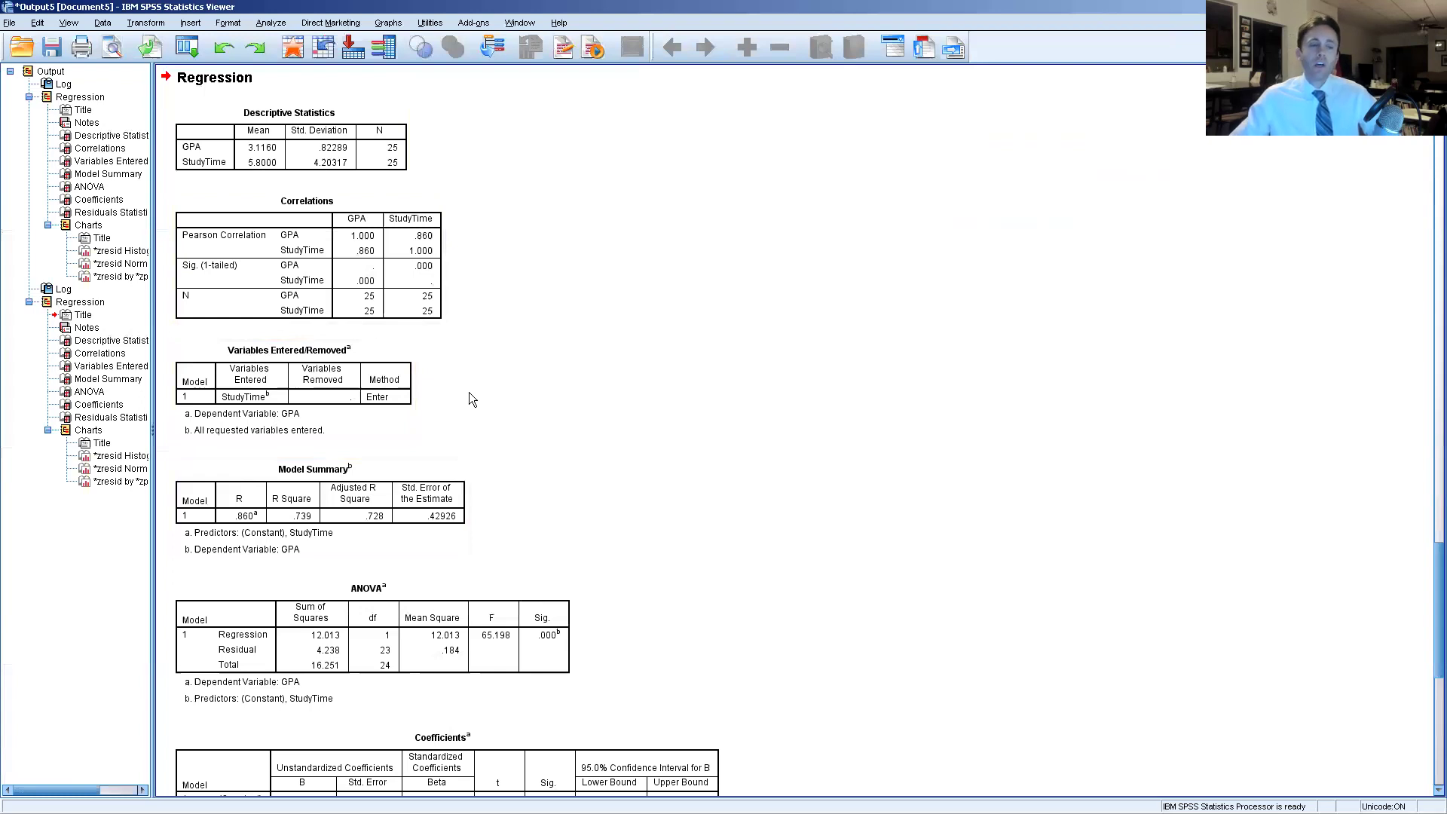
pyautogui.scroll(-2, 469, 392)
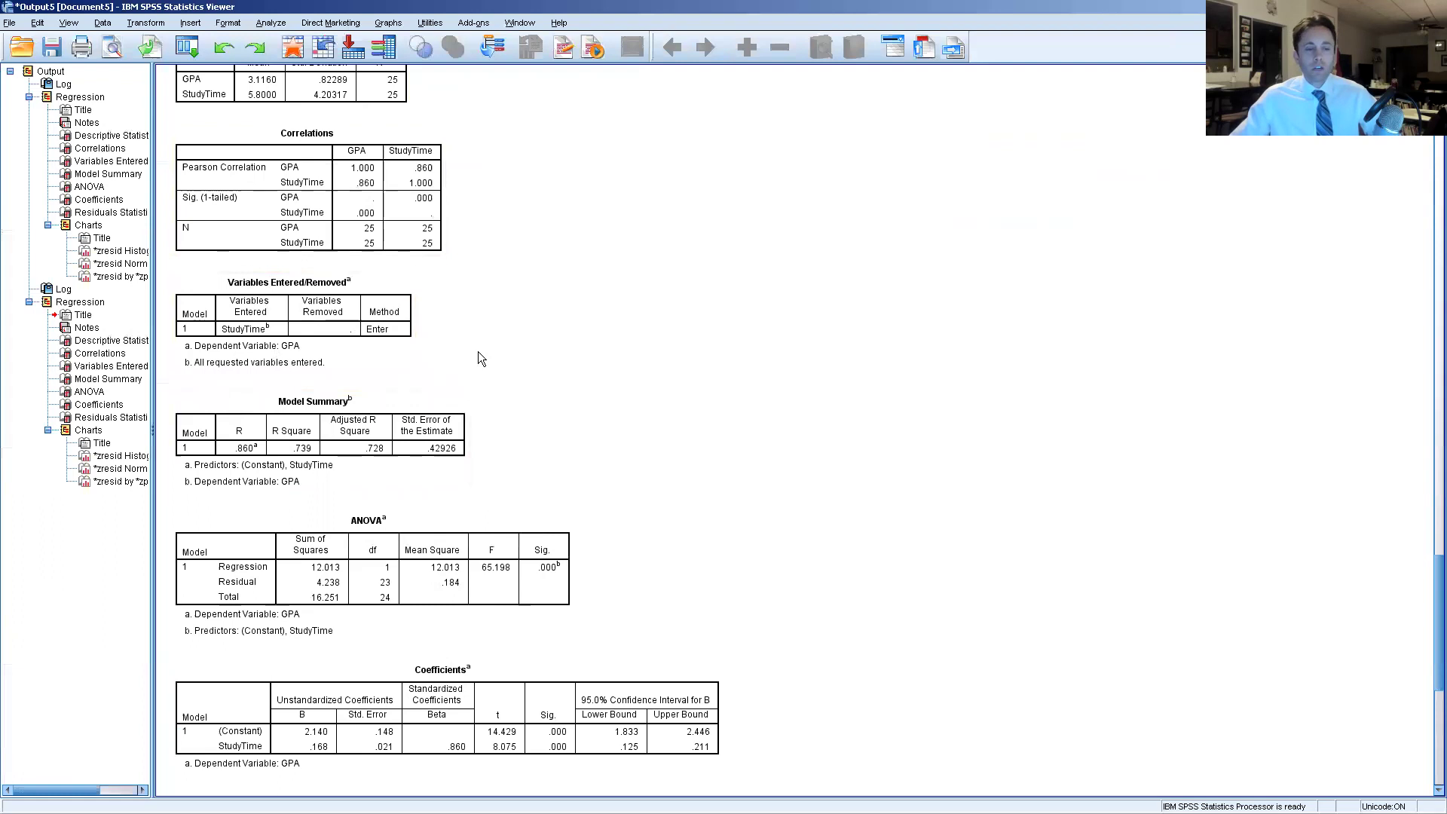
pyautogui.scroll(-2, 481, 357)
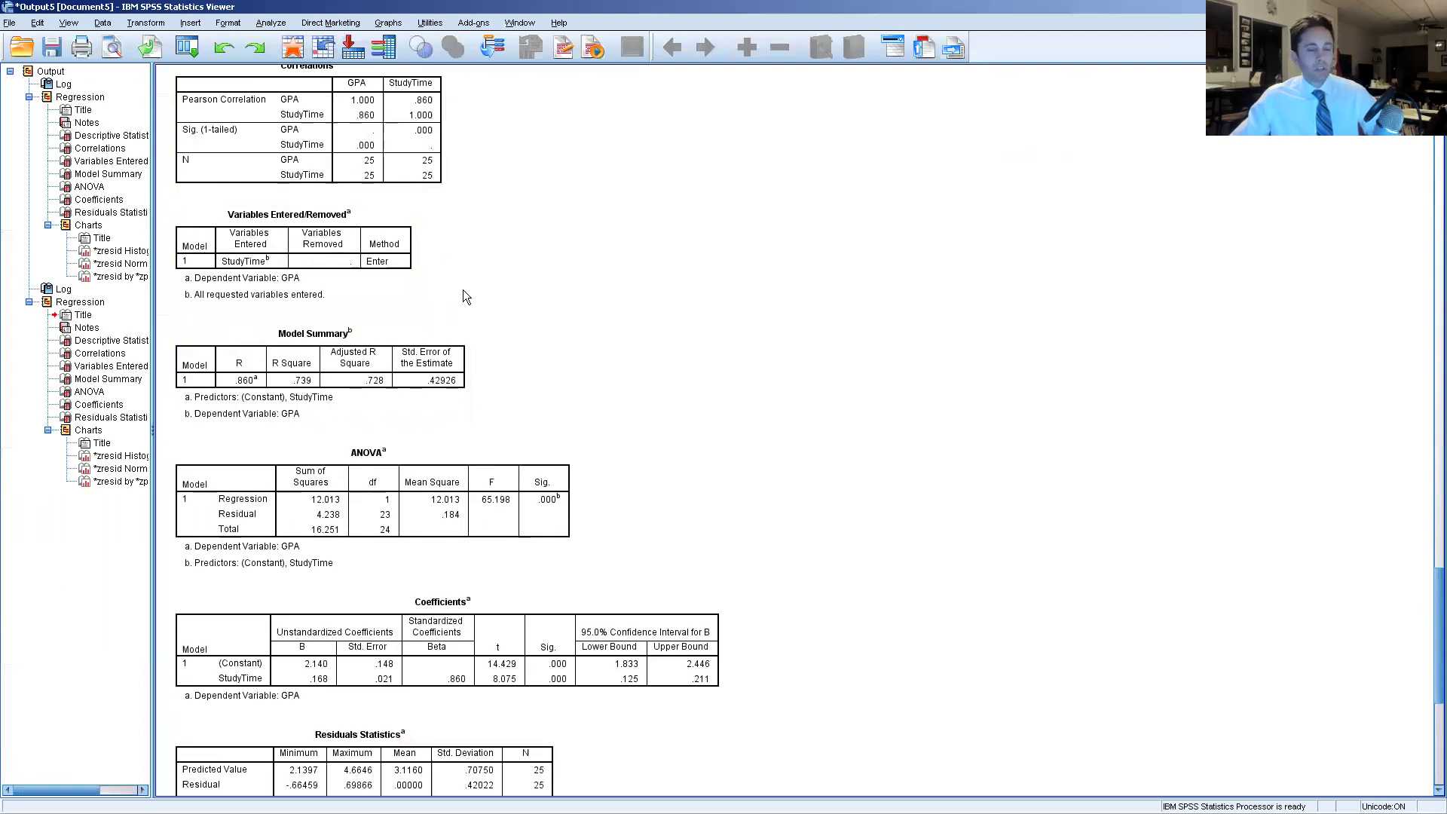
pyautogui.scroll(-2, 463, 290)
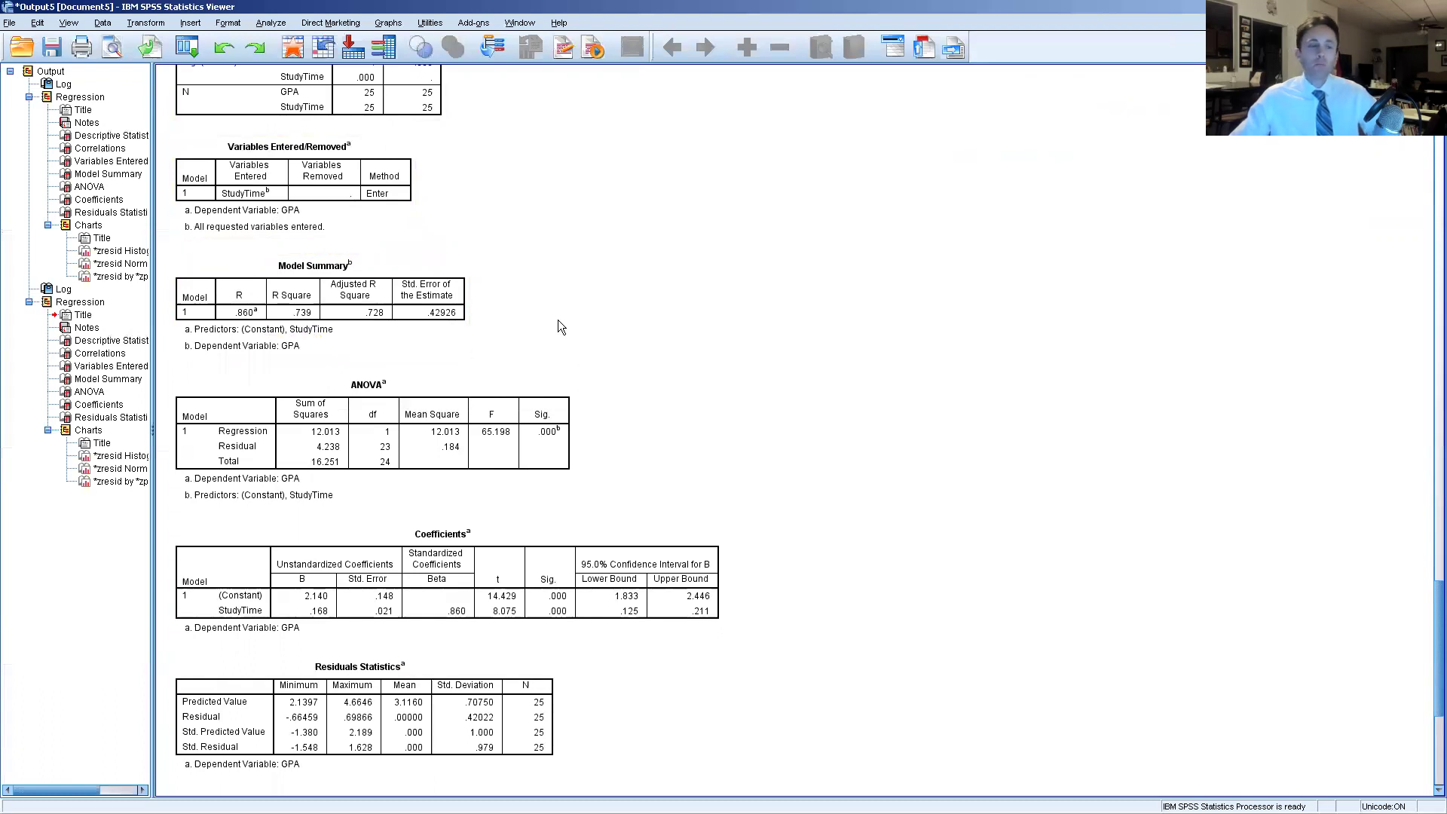
pyautogui.scroll(3, 558, 326)
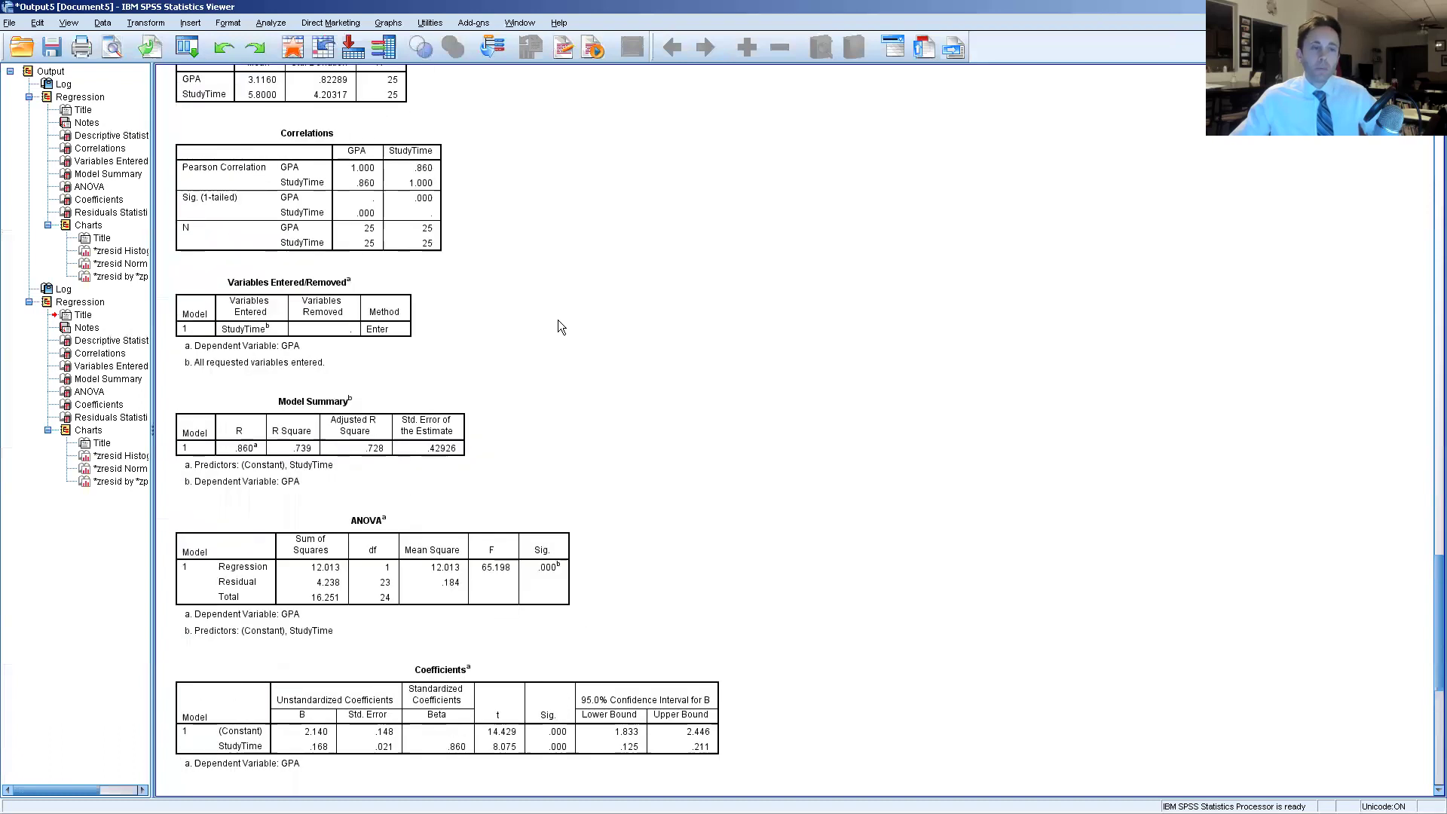
pyautogui.scroll(3, 558, 320)
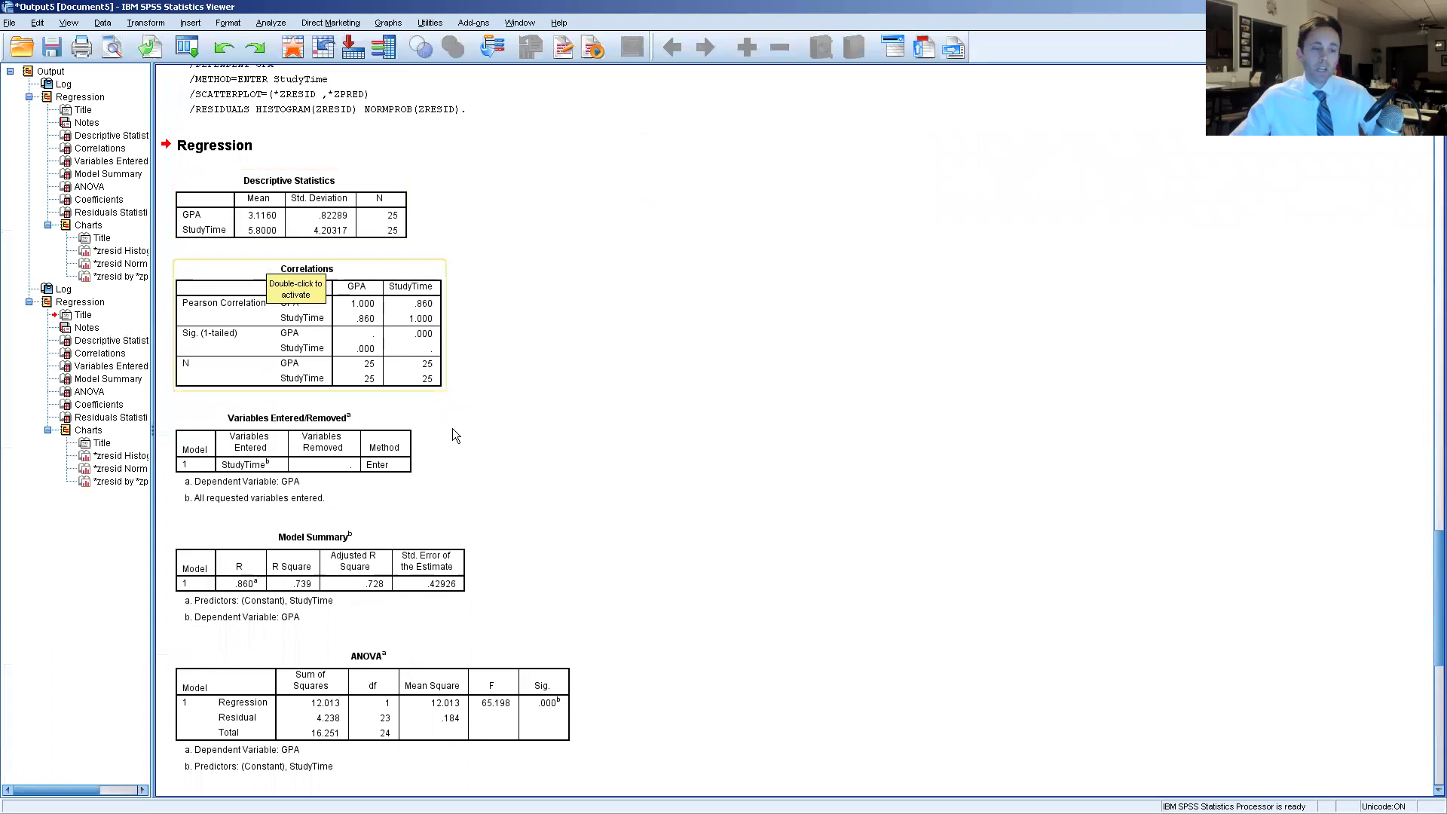
pyautogui.scroll(-2, 508, 476)
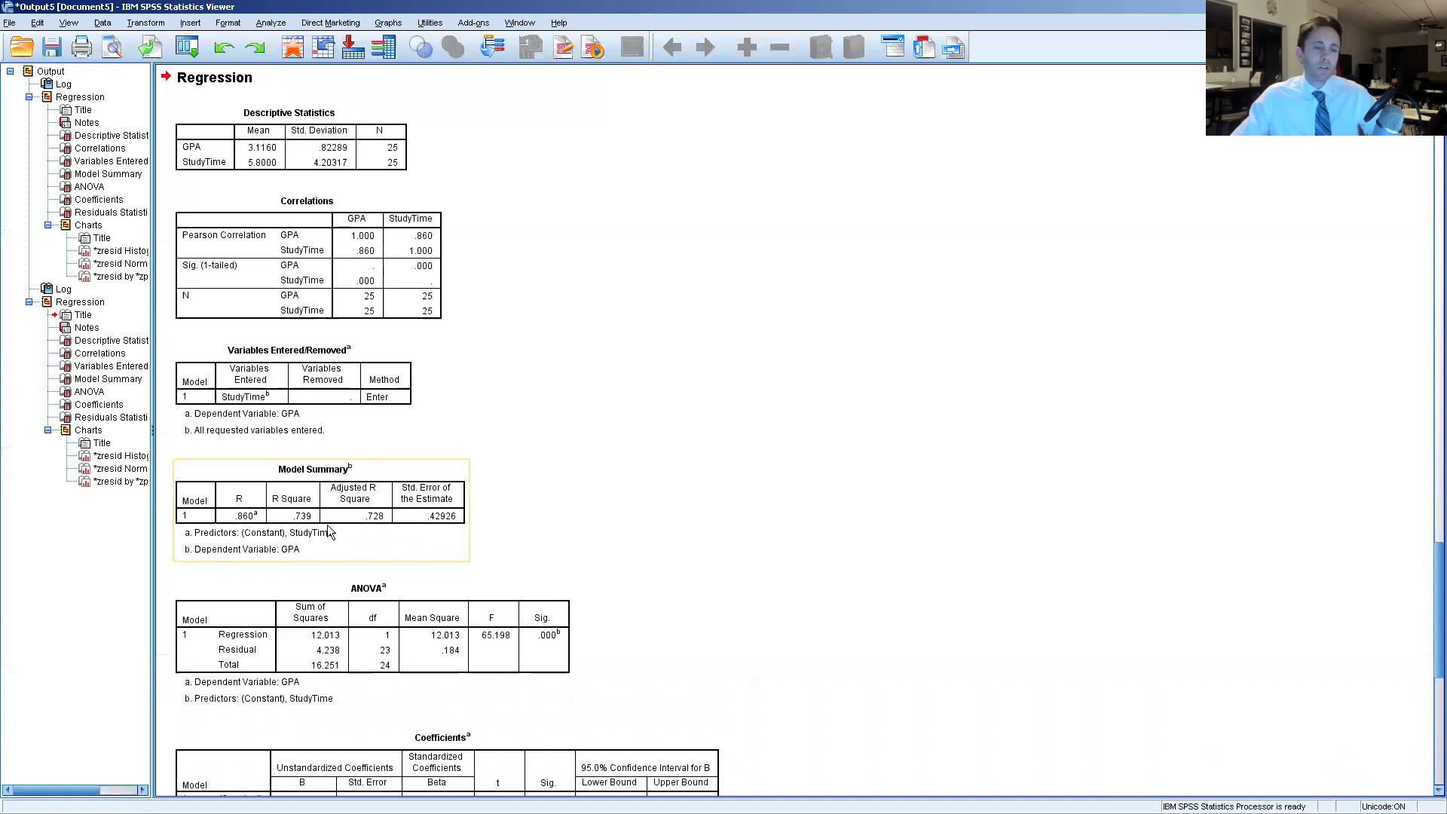
pyautogui.scroll(-2, 630, 520)
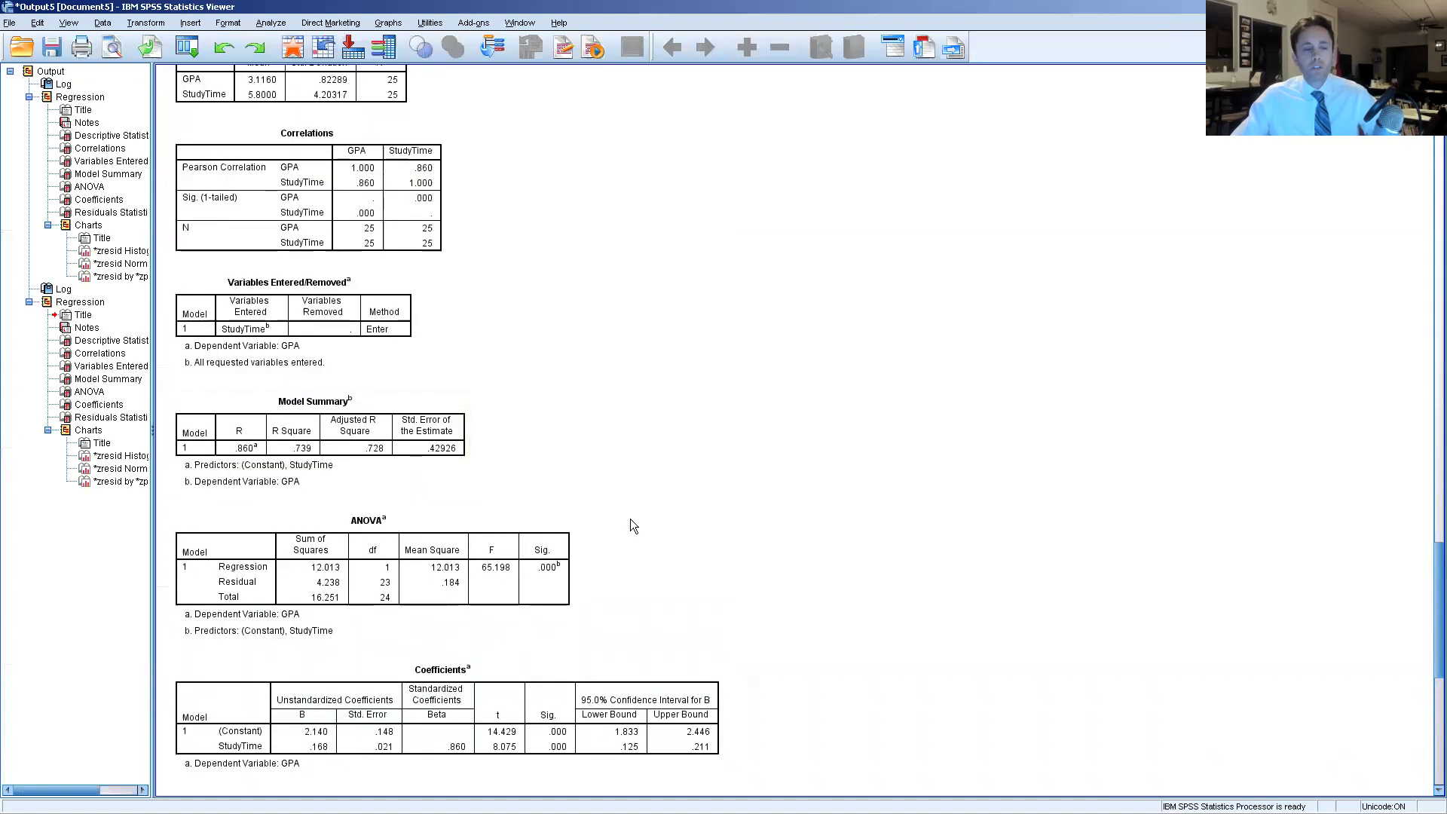
pyautogui.scroll(-2, 630, 519)
pyautogui.scroll(-2, 630, 518)
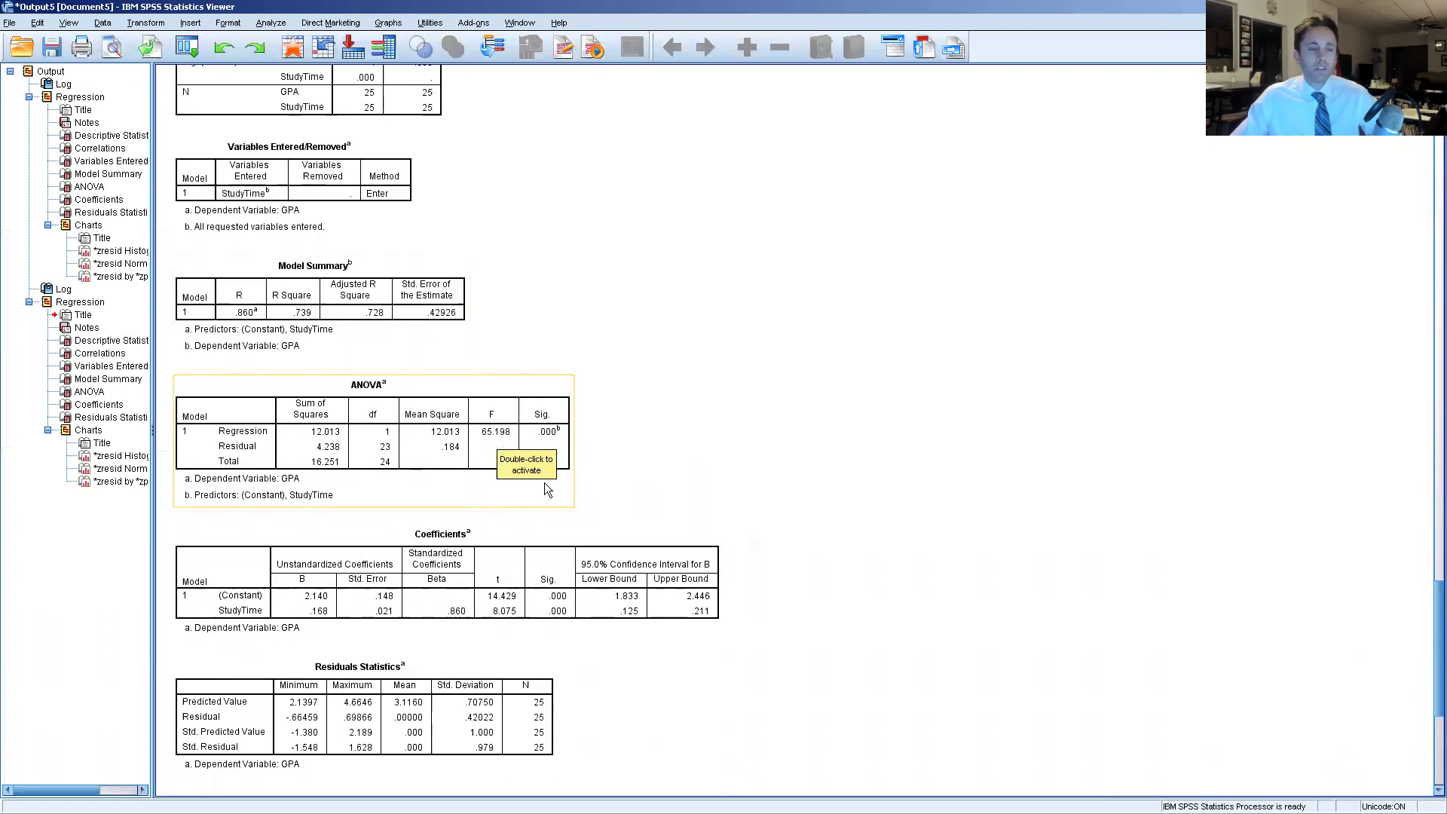
pyautogui.scroll(-1, 543, 486)
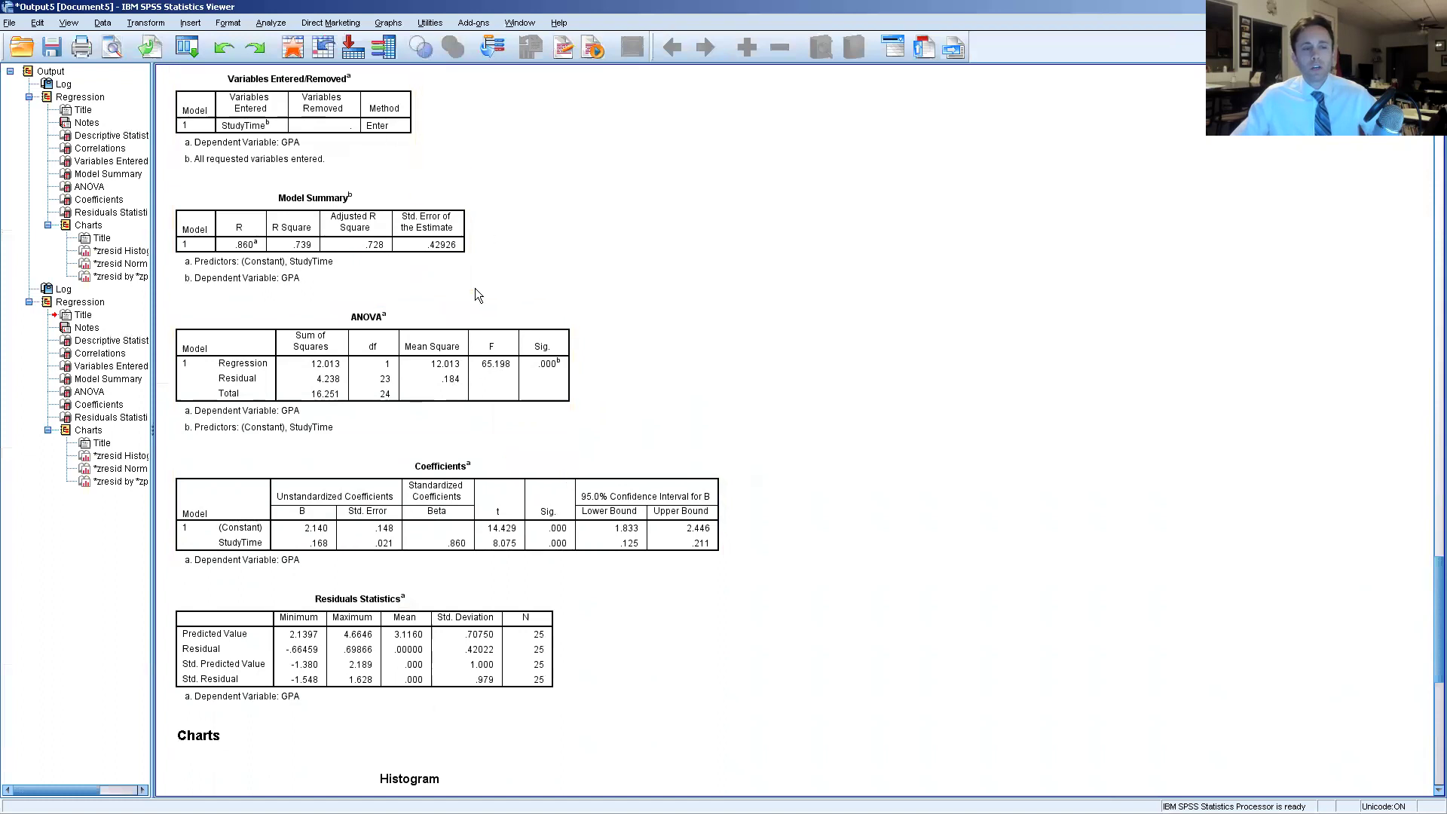
pyautogui.scroll(2, 452, 249)
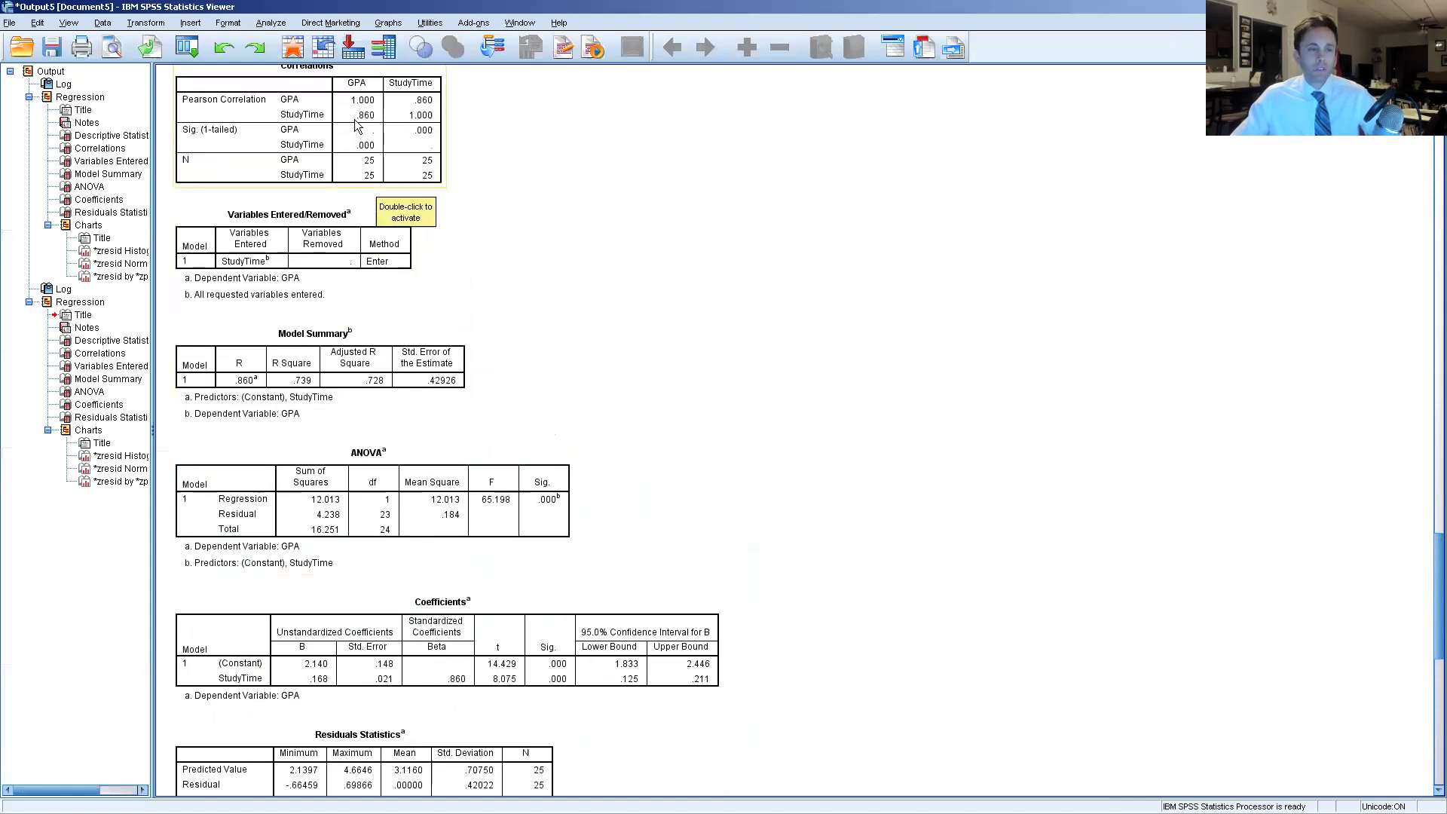
pyautogui.scroll(-3, 392, 463)
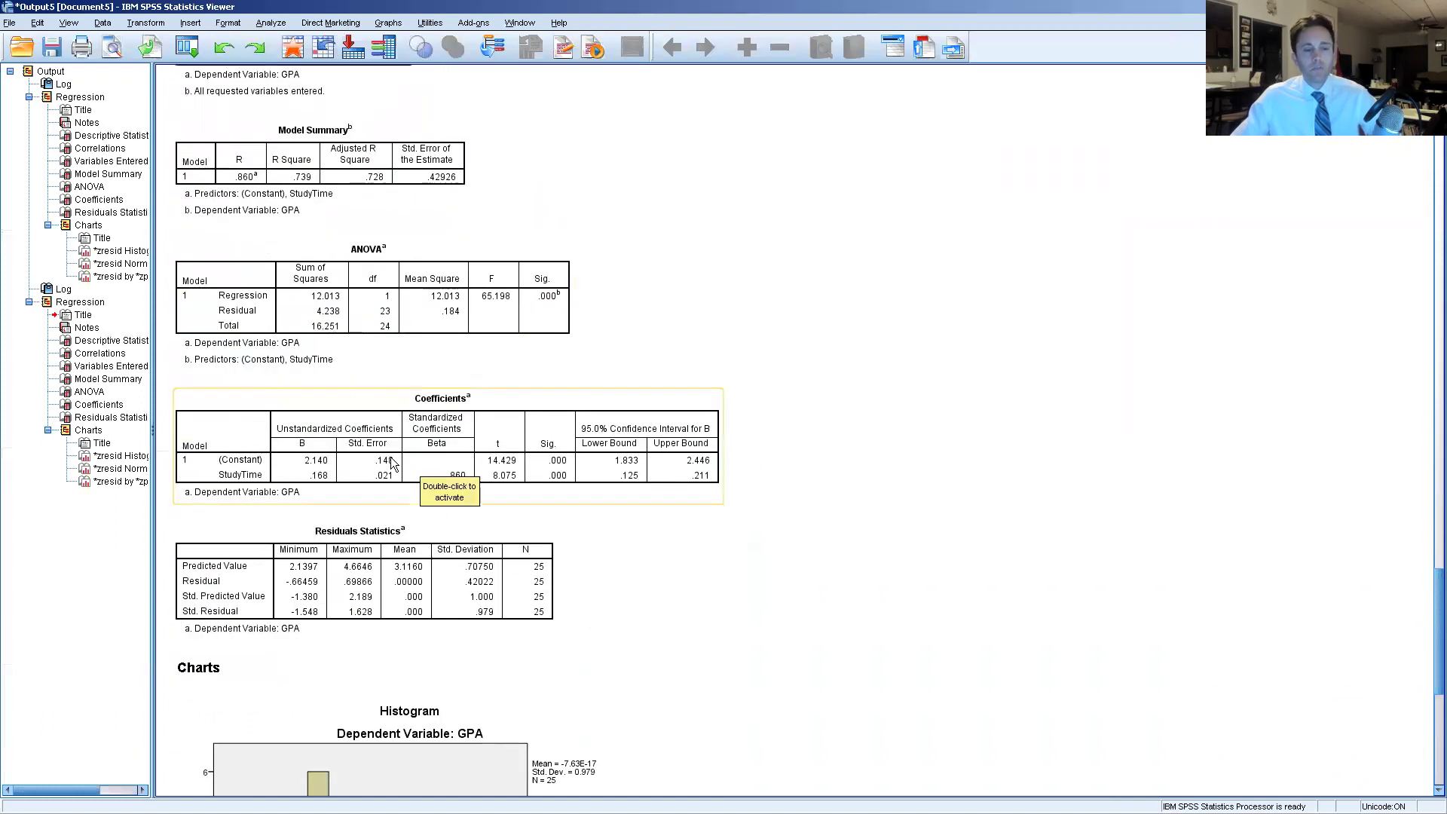
pyautogui.scroll(-1, 388, 465)
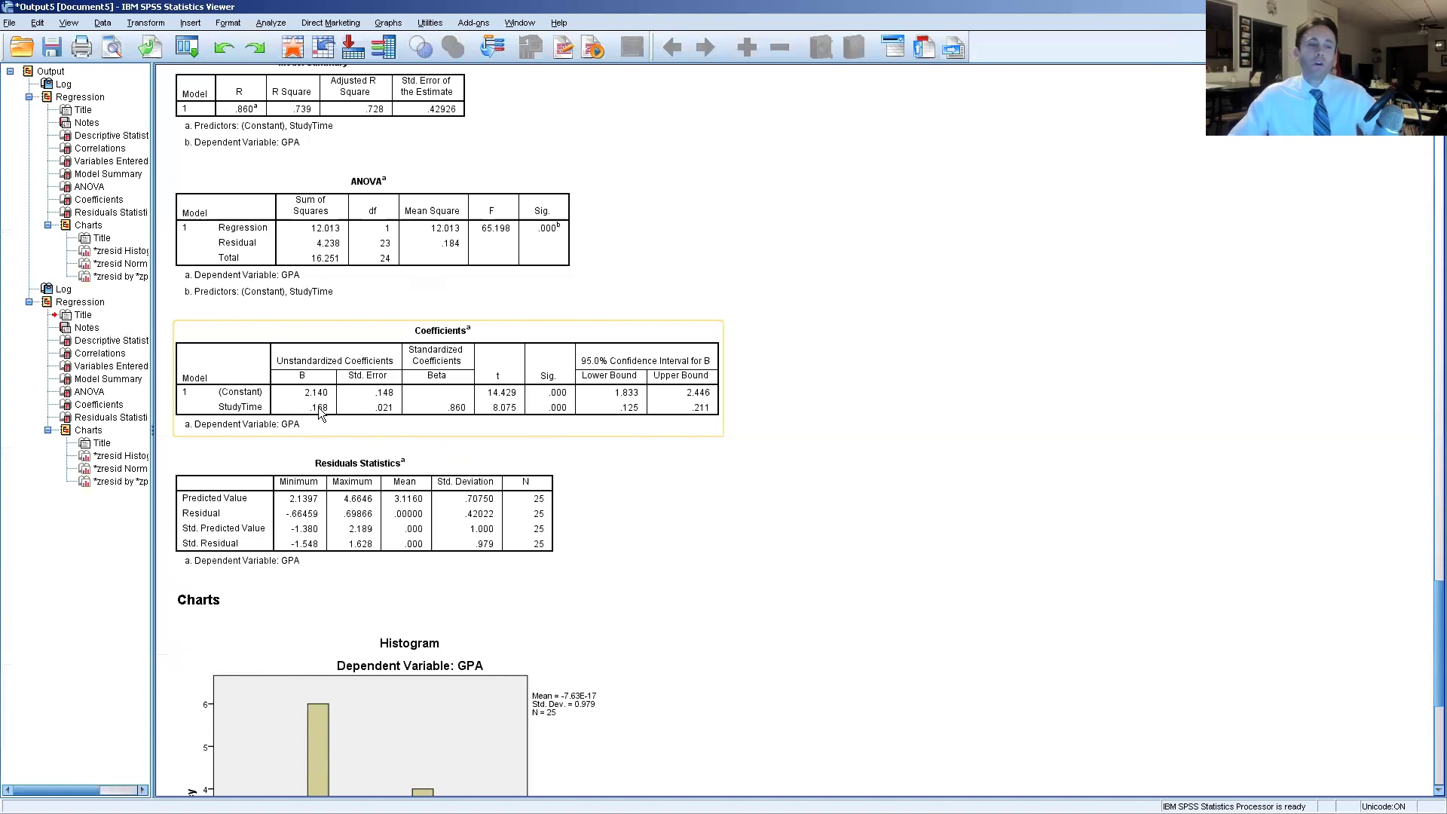
pyautogui.scroll(10, 324, 344)
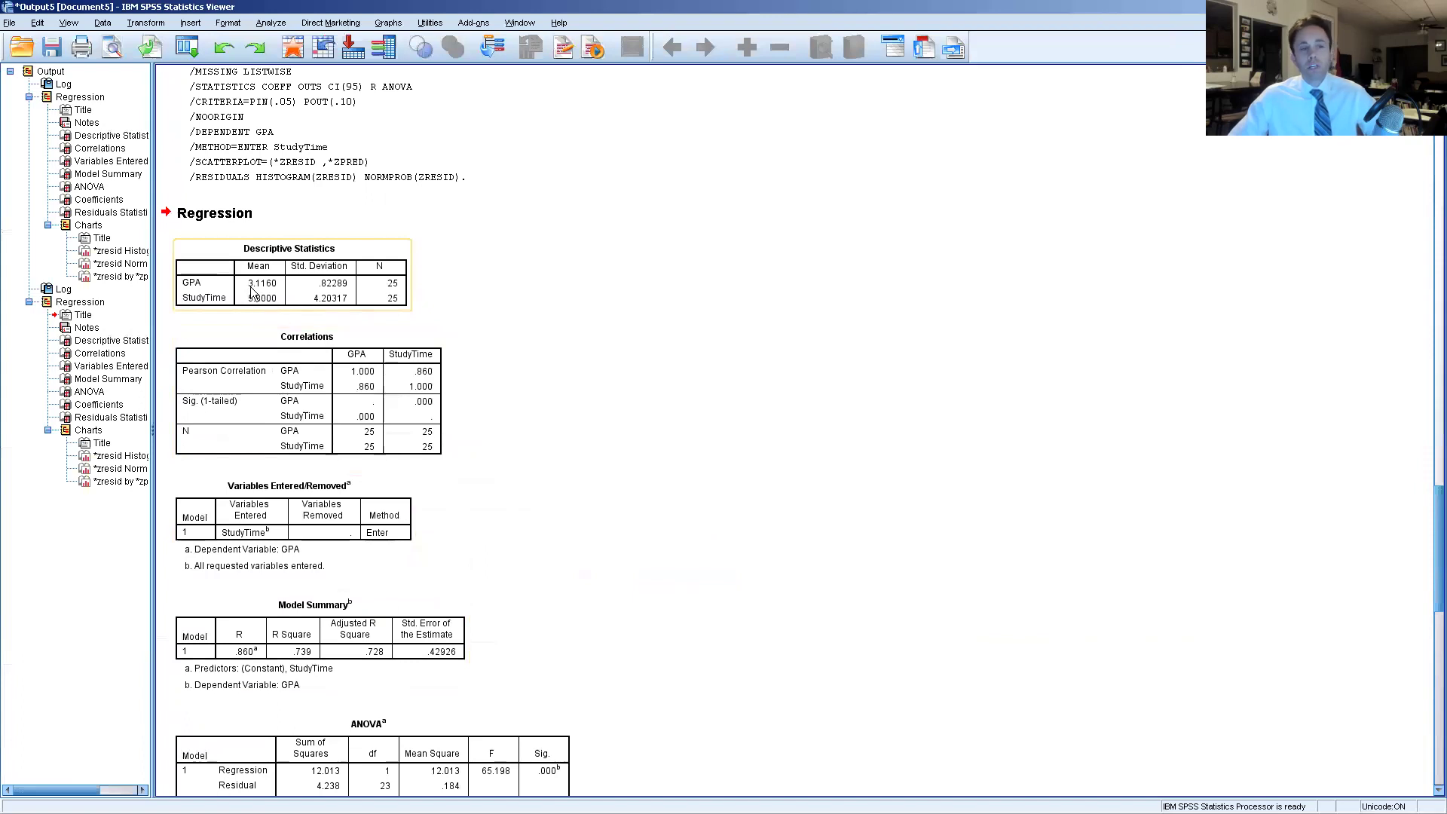
# Scroll down the output to the ANOVA and Coefficients tables and the residual histogram
pyautogui.scroll(-11, 352, 445)
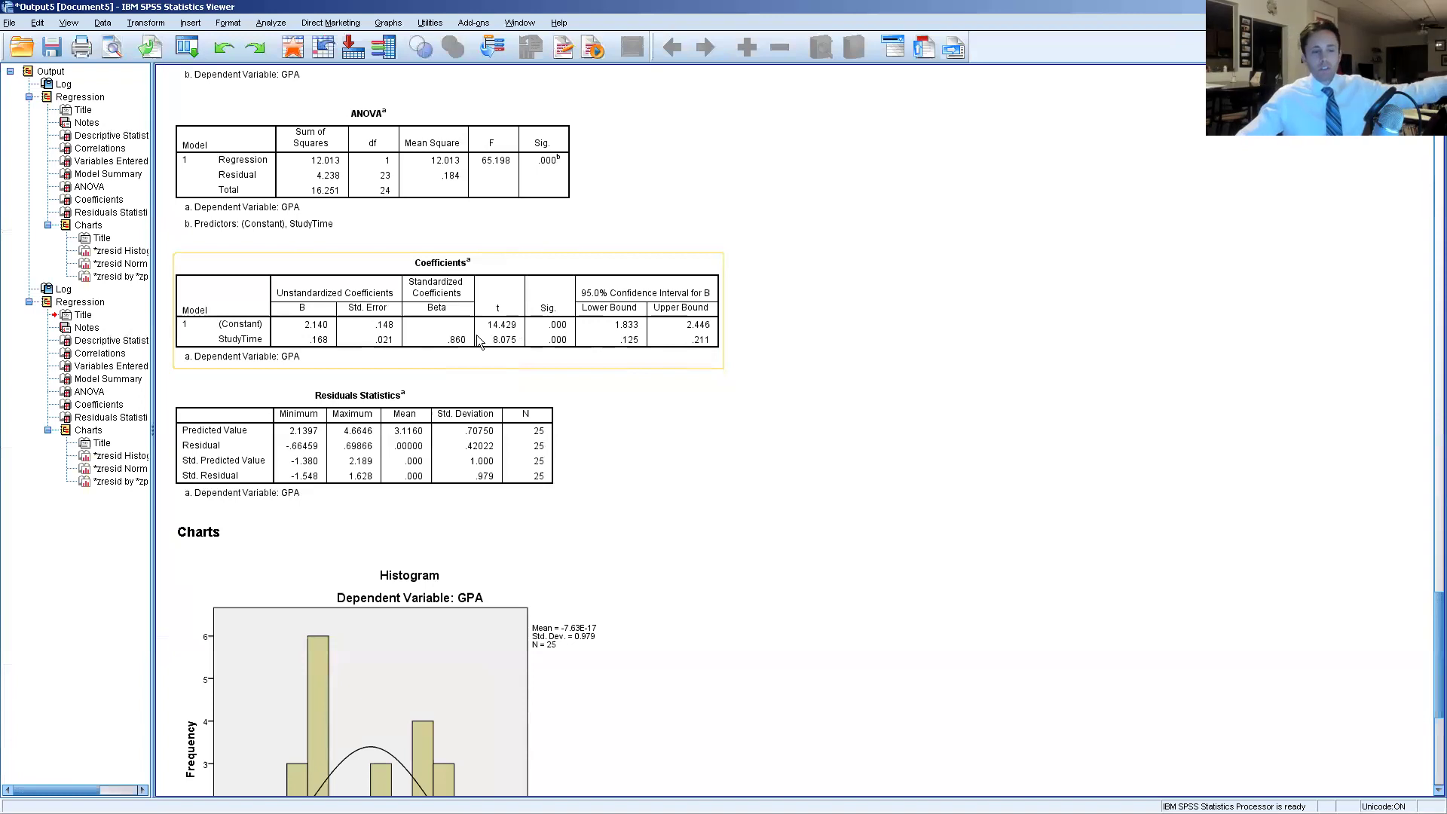
pyautogui.scroll(-2, 509, 352)
pyautogui.scroll(-10, 506, 358)
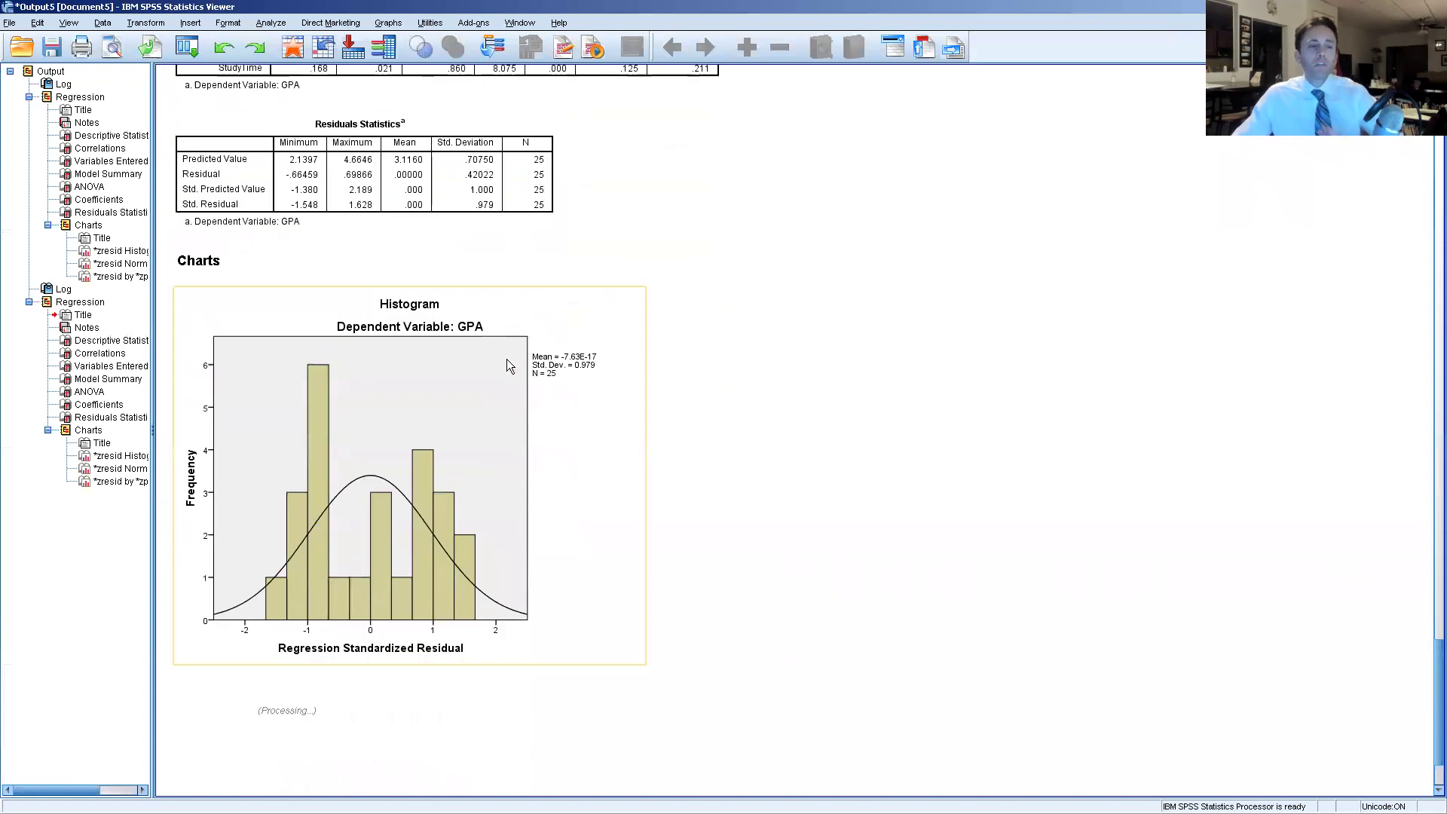
pyautogui.scroll(-4, 506, 358)
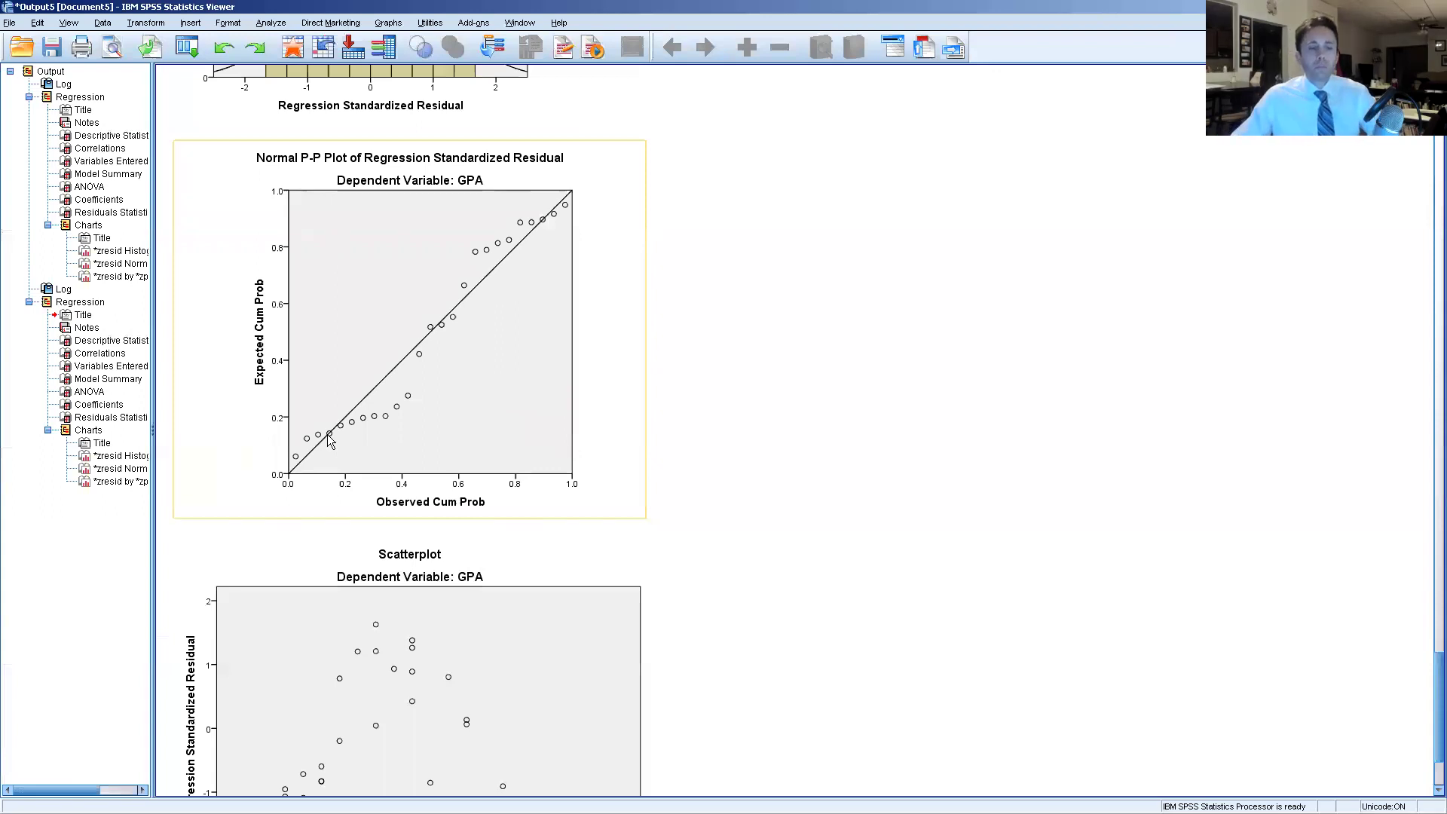
pyautogui.scroll(-5, 327, 434)
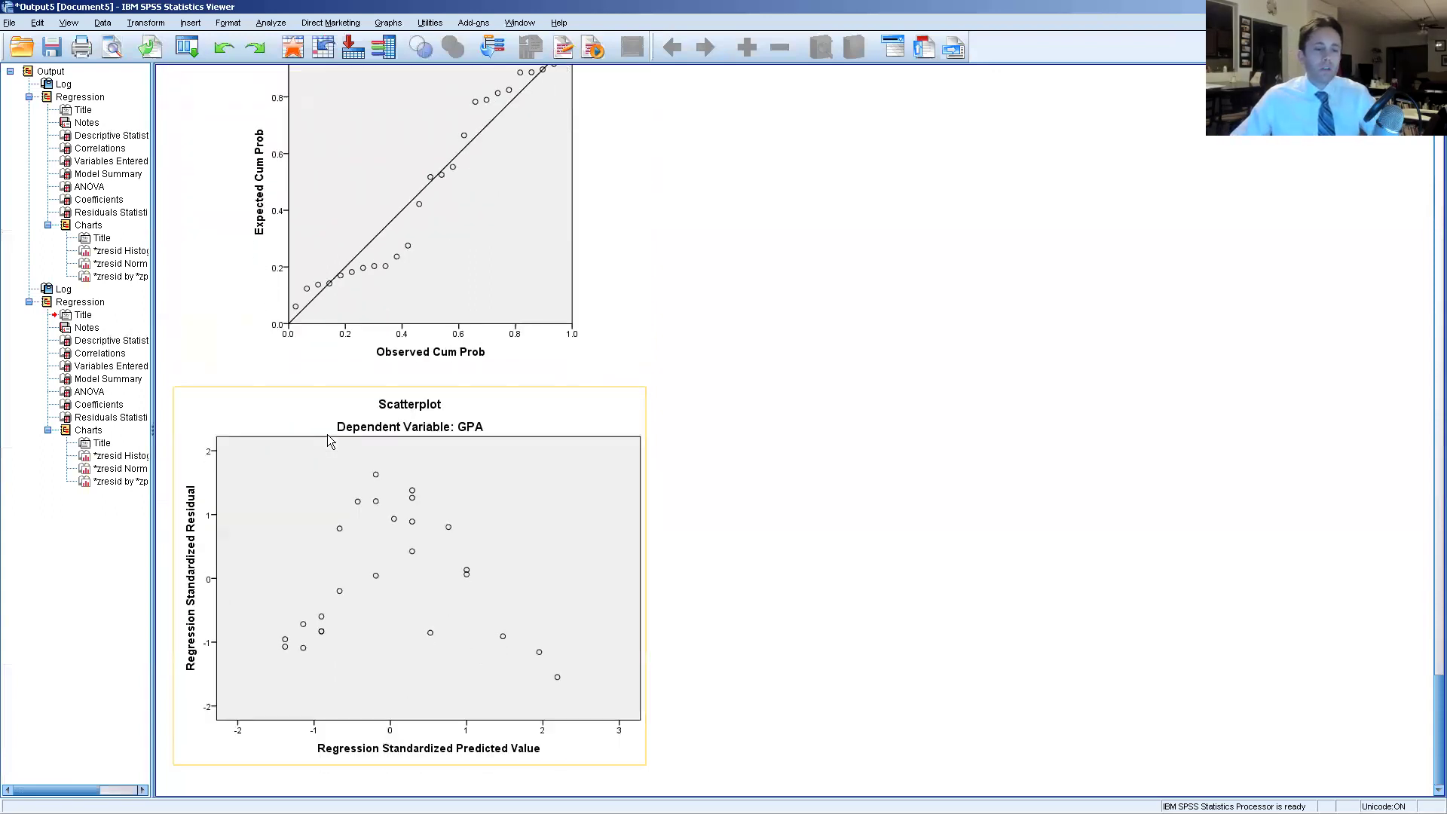
pyautogui.scroll(9, 327, 435)
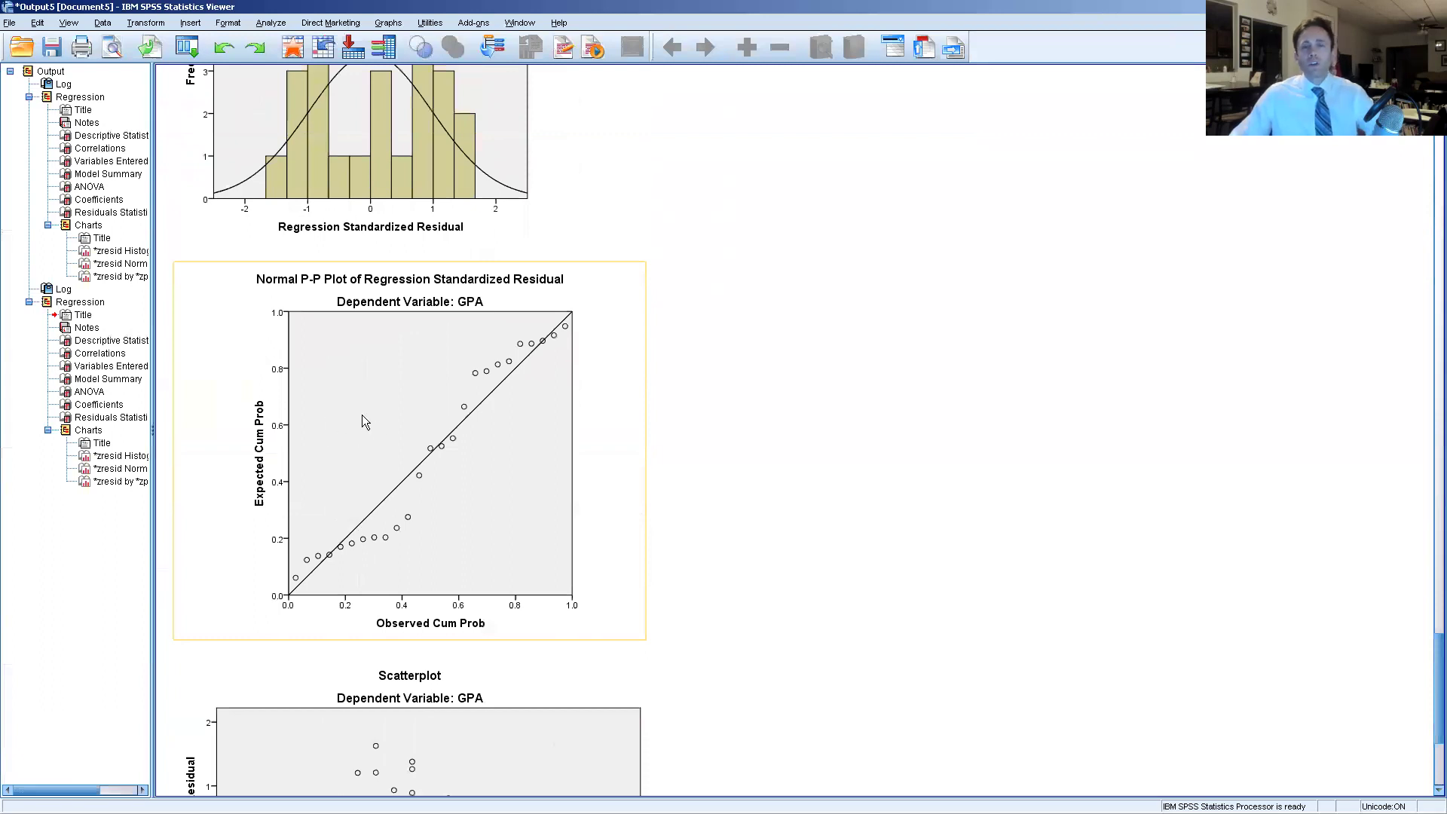
pyautogui.scroll(20, 362, 414)
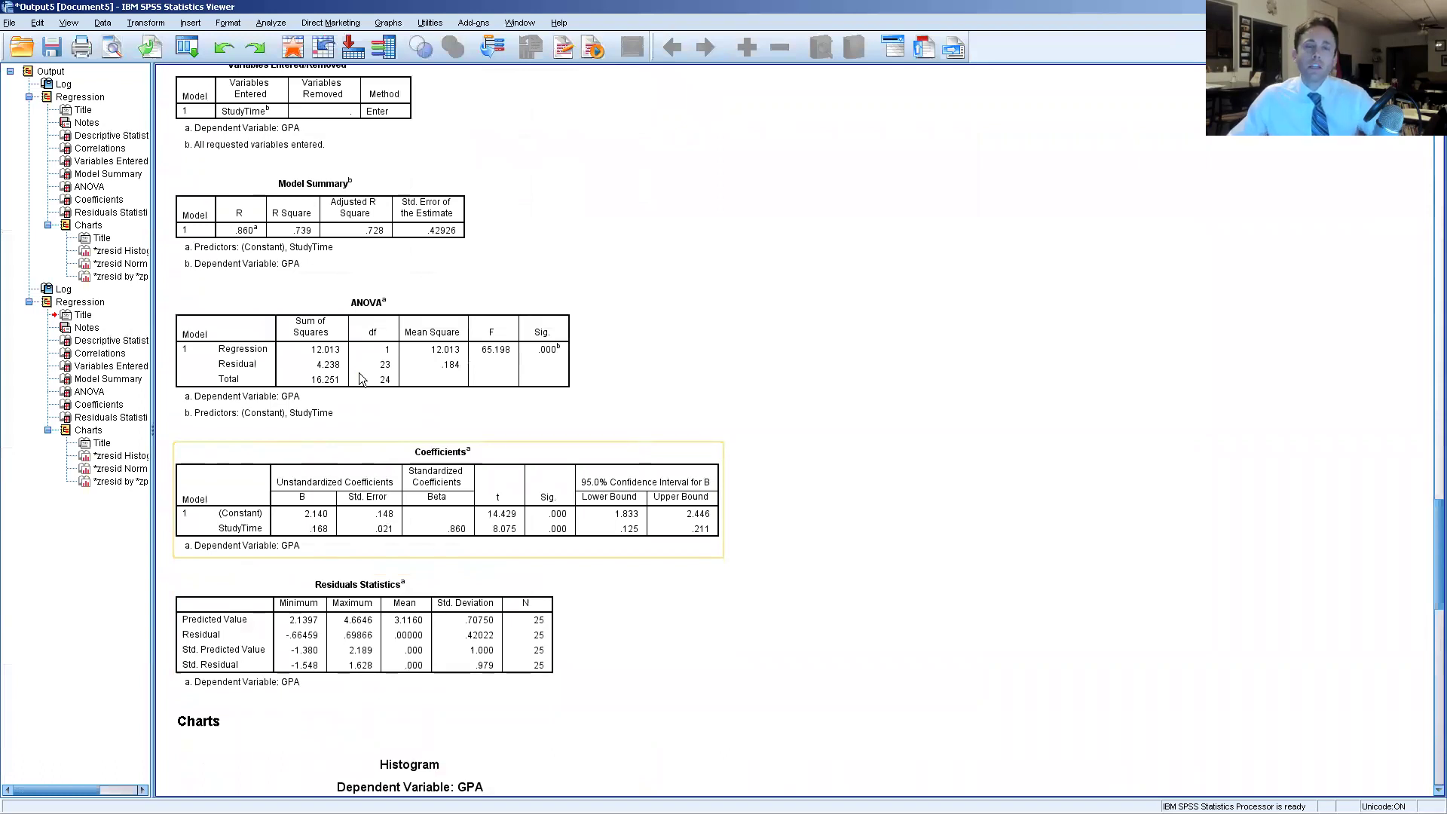
pyautogui.click(359, 377)
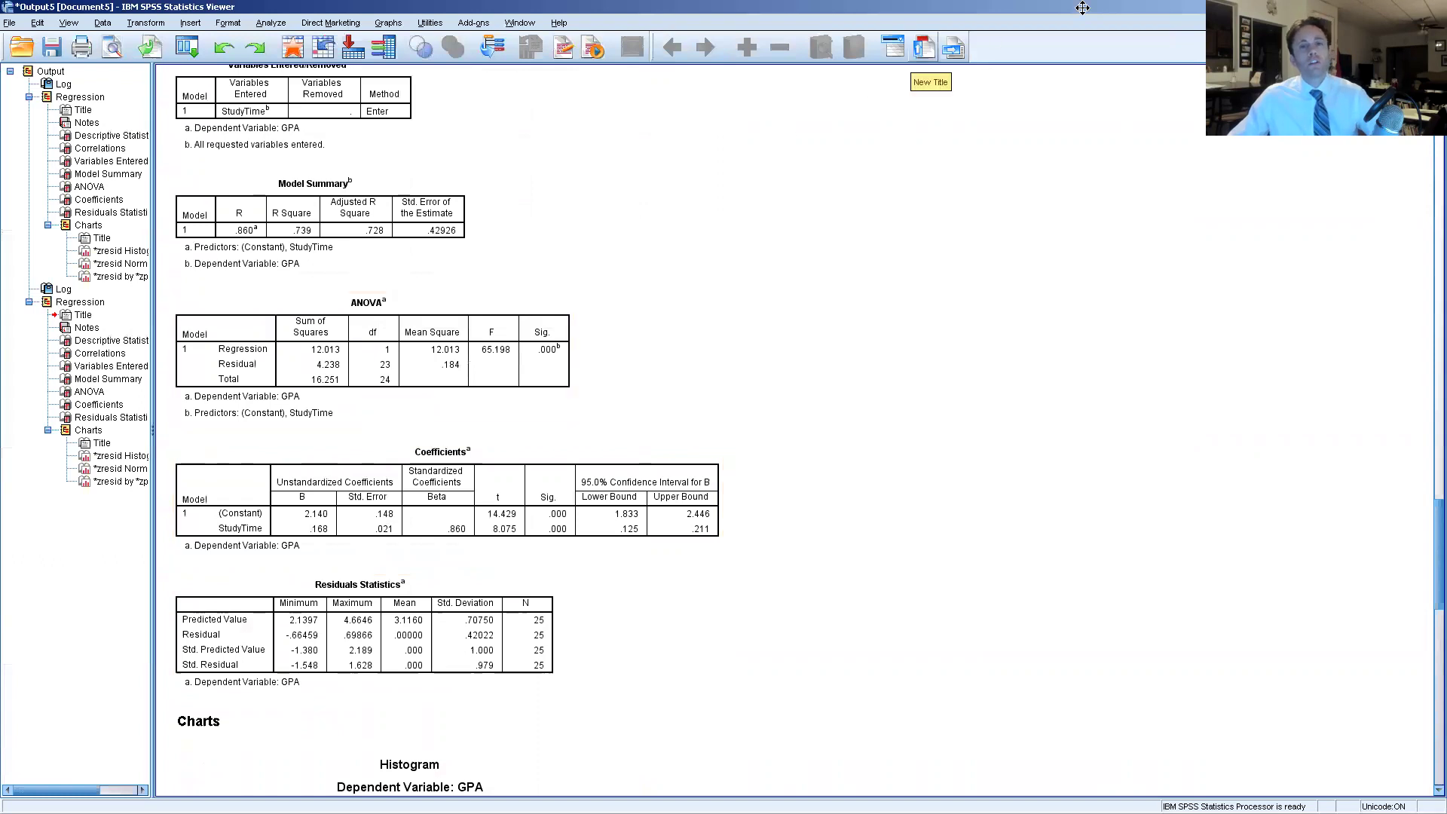